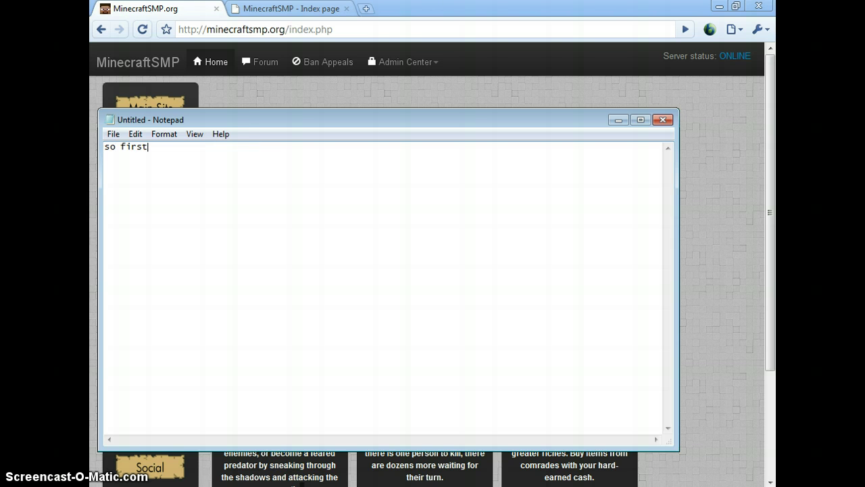
# - Write "so first go to minecraftsmp.org" in the blank note and bring the MinecraftSMP home page into view
pyautogui.write('so first fo')
pyautogui.press('BackSpace')
pyautogui.press('BackSpace')
pyautogui.write('go to minecraftsmp.or')
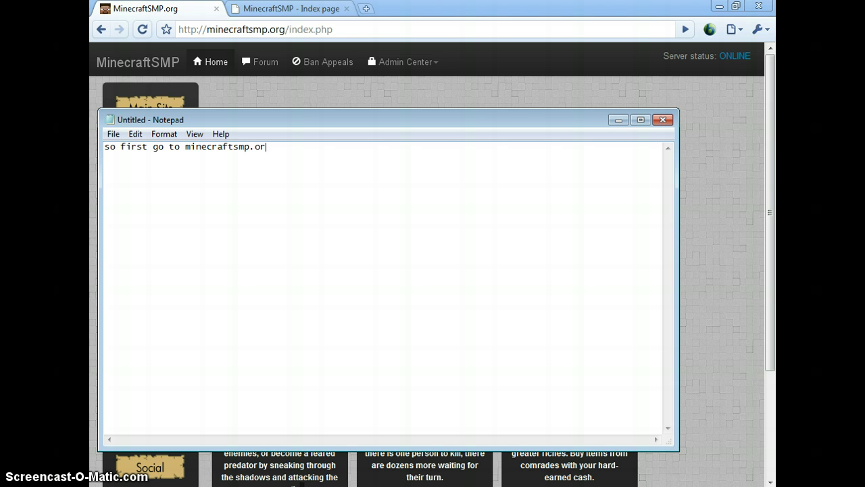
pyautogui.write('g')
pyautogui.click(610, 119)
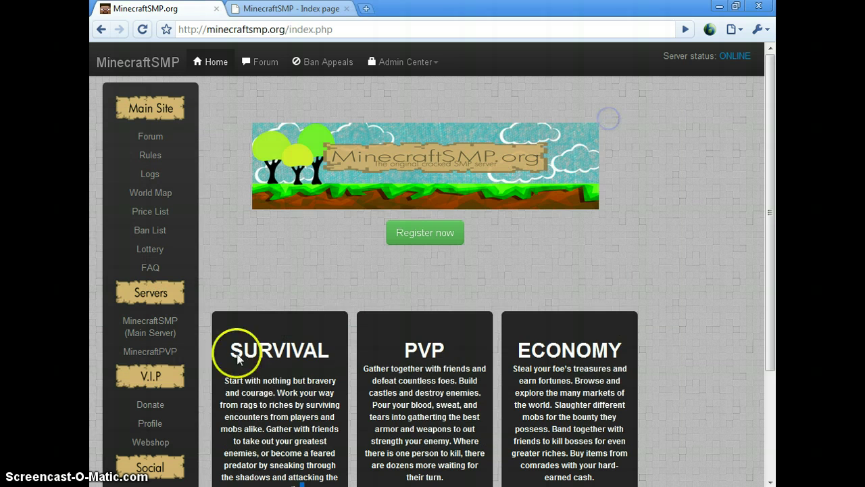
# - Switch back to Notepad and replace the note with "and find logs"
pyautogui.hotkey('alt', 'Tab')
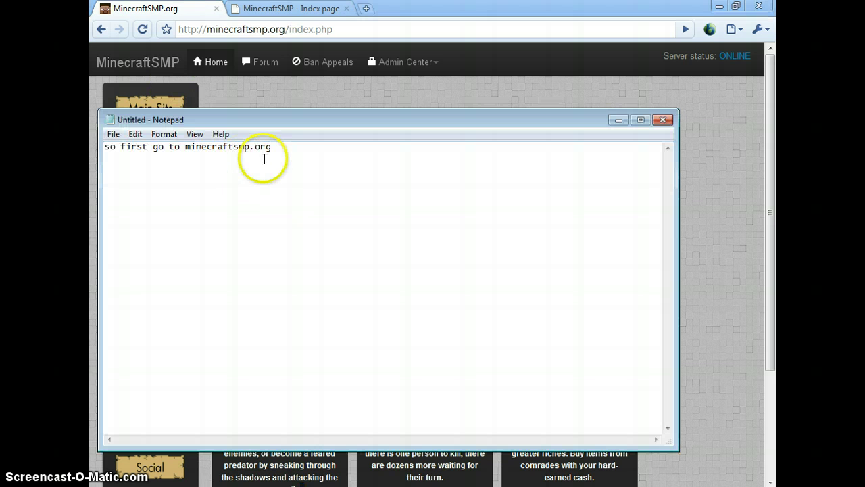
pyautogui.hotkey('ctrl', 'a')
pyautogui.write('and fi')
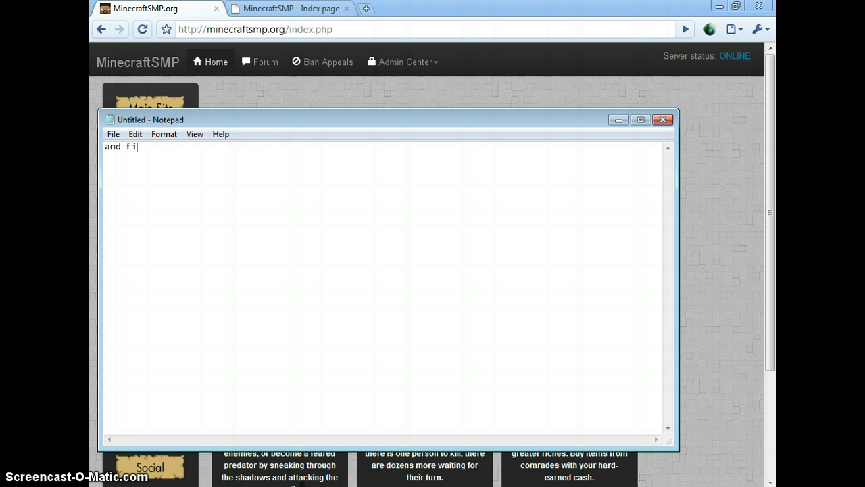
pyautogui.write('nd logs')
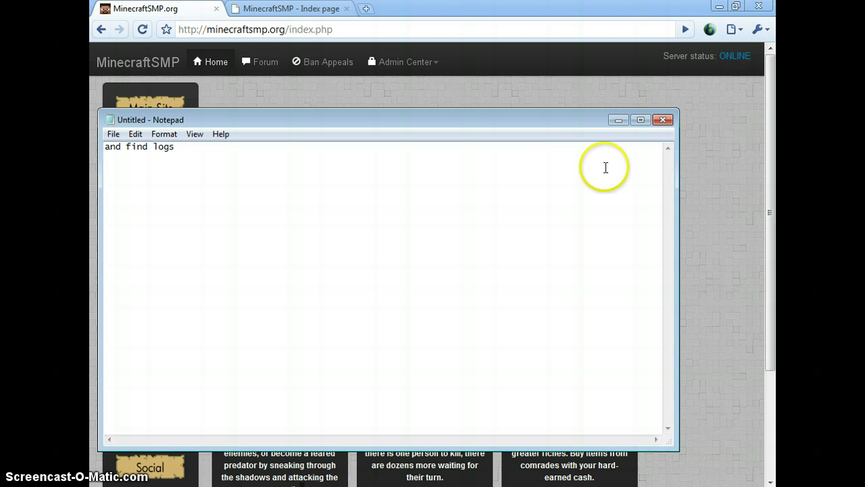
# - Return to the MinecraftSMP site in the browser and open its Logs page
pyautogui.click(618, 121)
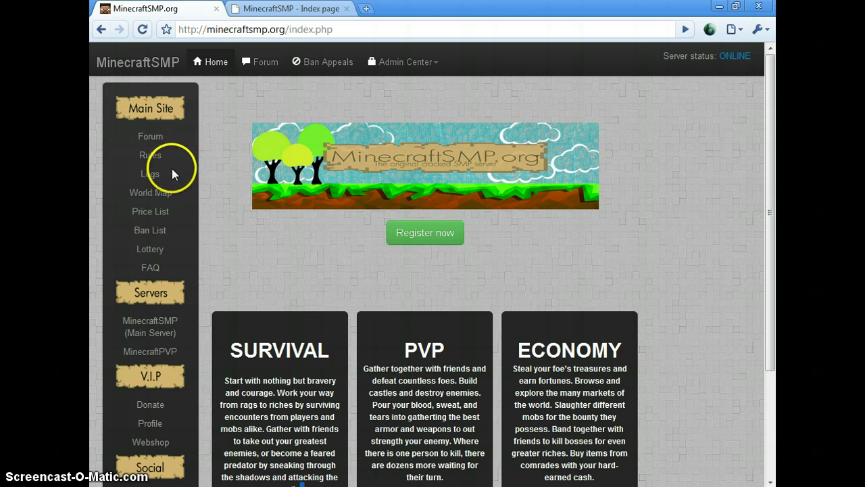
pyautogui.moveTo(159, 175); pyautogui.dragTo(150, 197)
pyautogui.moveTo(116, 173); pyautogui.dragTo(147, 184)
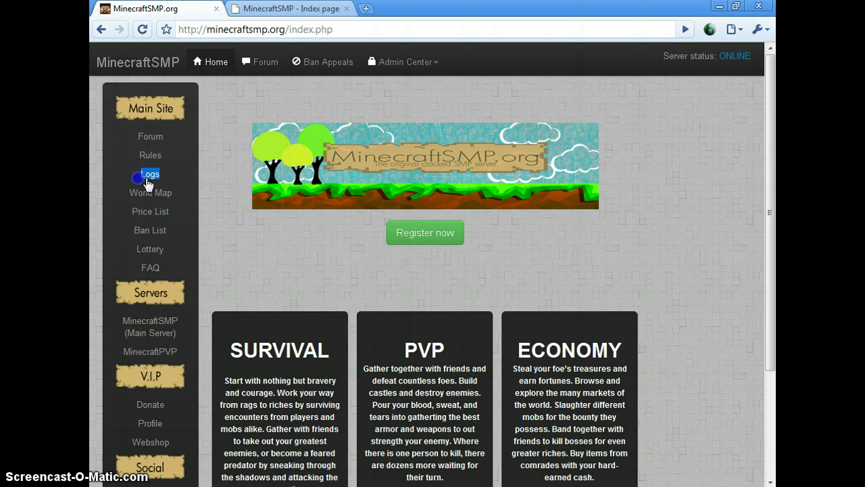
pyautogui.click(144, 175)
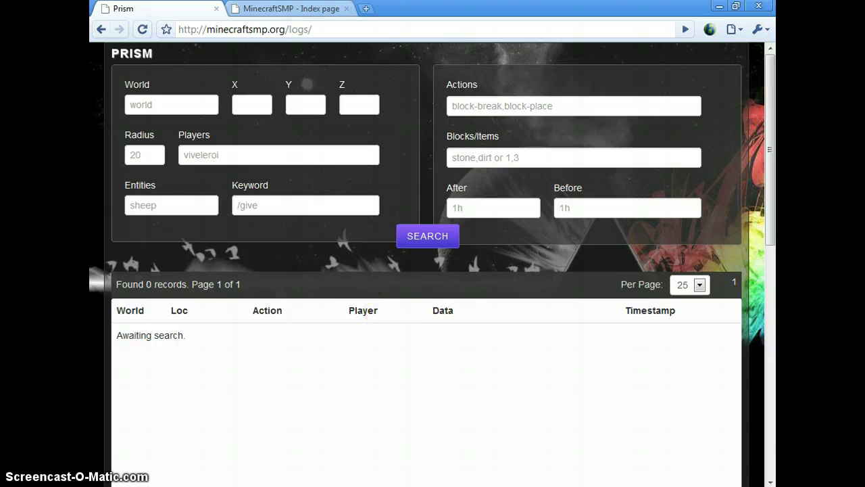
# - Switch to Notepad and replace the note with "for liek player join do this"
pyautogui.hotkey('alt', 'Tab')
pyautogui.moveTo(175, 147); pyautogui.dragTo(105, 146)
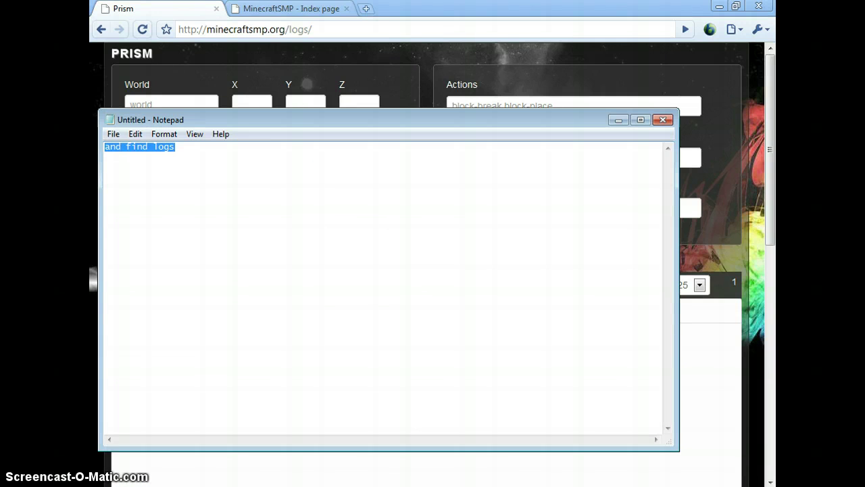
pyautogui.write('for liek p')
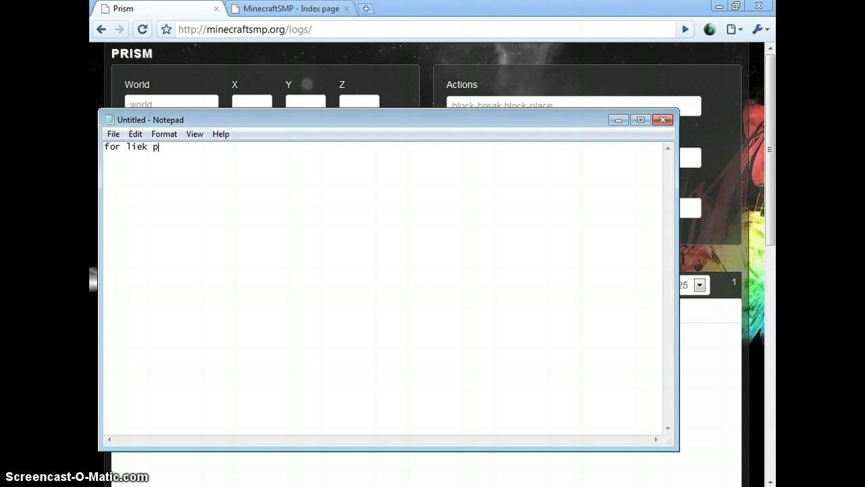
pyautogui.write('layer join do this')
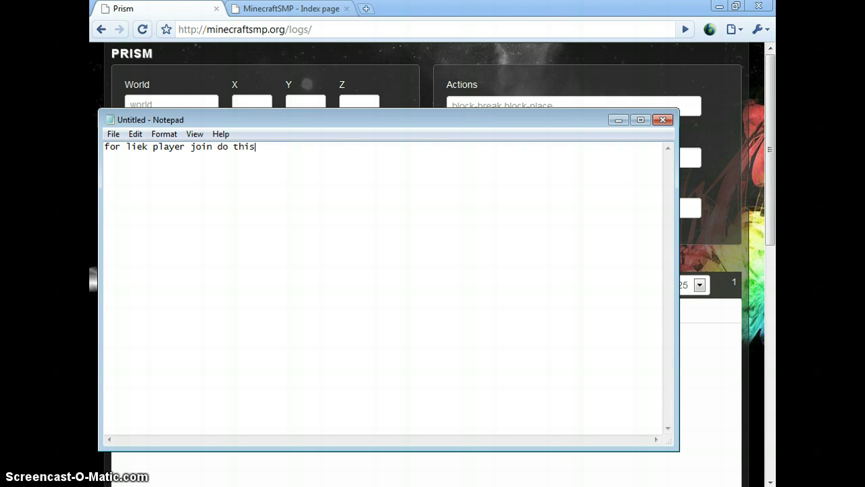
pyautogui.click(615, 124)
pyautogui.click(280, 159)
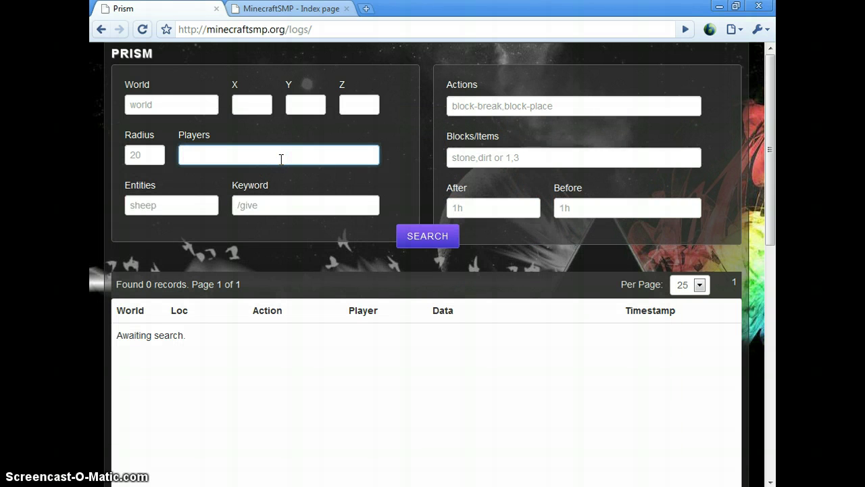
pyautogui.write('kicks13')
pyautogui.click(533, 104)
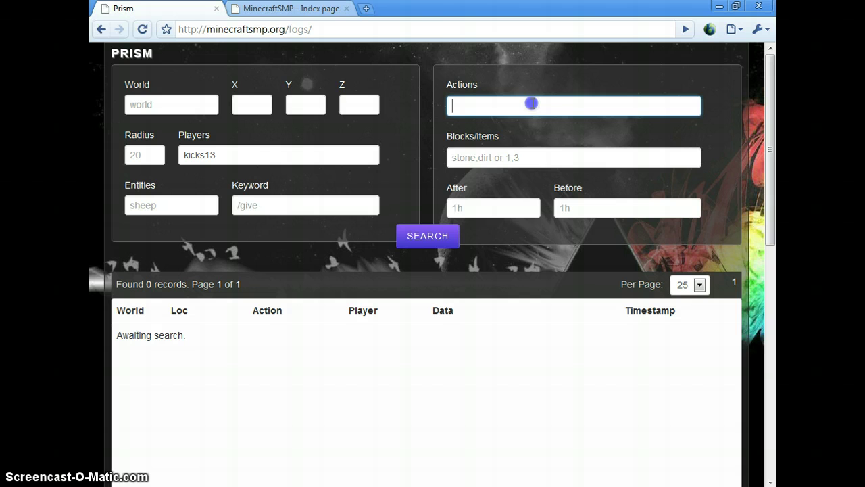
pyautogui.write('player')
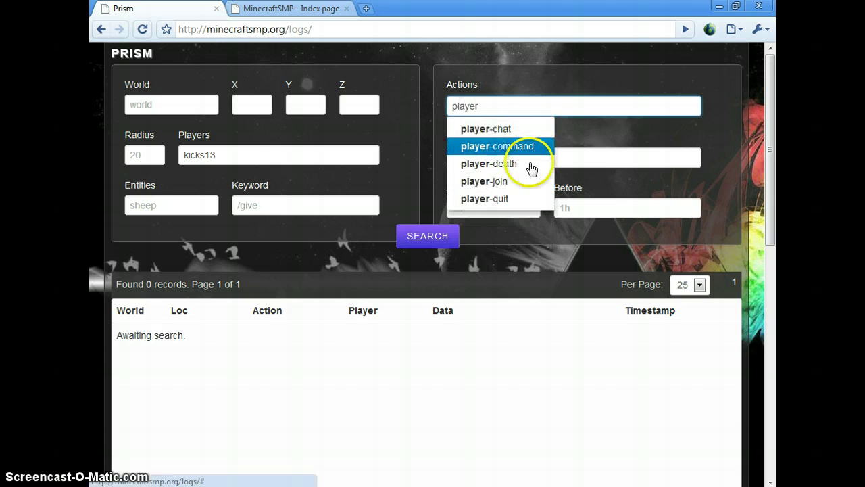
pyautogui.click(524, 179)
pyautogui.click(421, 236)
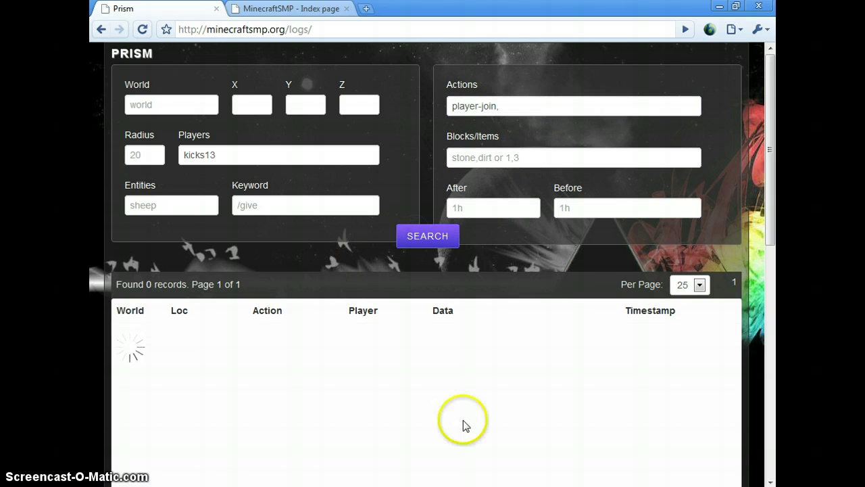
# - Switch to Notepad, clear the old note and write "then search"
pyautogui.click(398, 291)
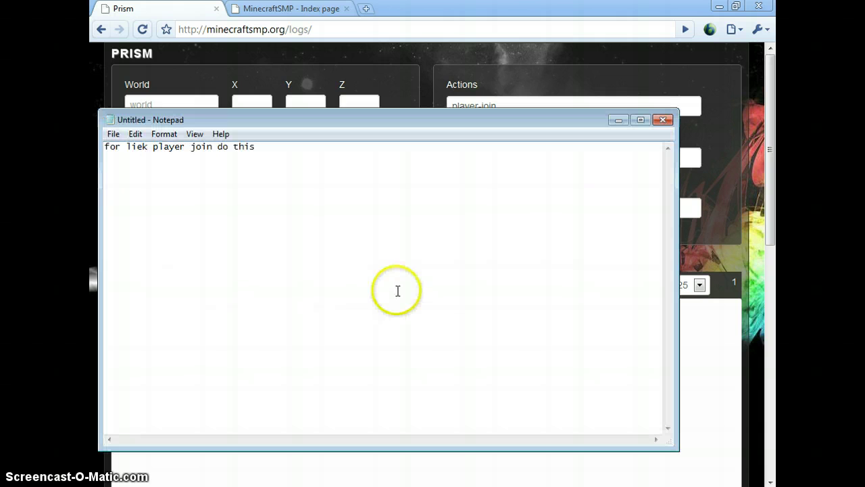
pyautogui.press('BackSpace')
pyautogui.press('BackSpace')
pyautogui.press('BackSpace')
pyautogui.press('BackSpace')
pyautogui.press('BackSpace')
pyautogui.press('BackSpace')
pyautogui.press('BackSpace')
pyautogui.press('BackSpace')
pyautogui.press('BackSpace')
pyautogui.press('BackSpace')
pyautogui.press('BackSpace')
pyautogui.press('BackSpace')
pyautogui.press('BackSpace')
pyautogui.press('BackSpace')
pyautogui.press('BackSpace')
pyautogui.press('BackSpace')
pyautogui.press('BackSpace')
pyautogui.press('BackSpace')
pyautogui.press('BackSpace')
pyautogui.press('BackSpace')
pyautogui.write('t')
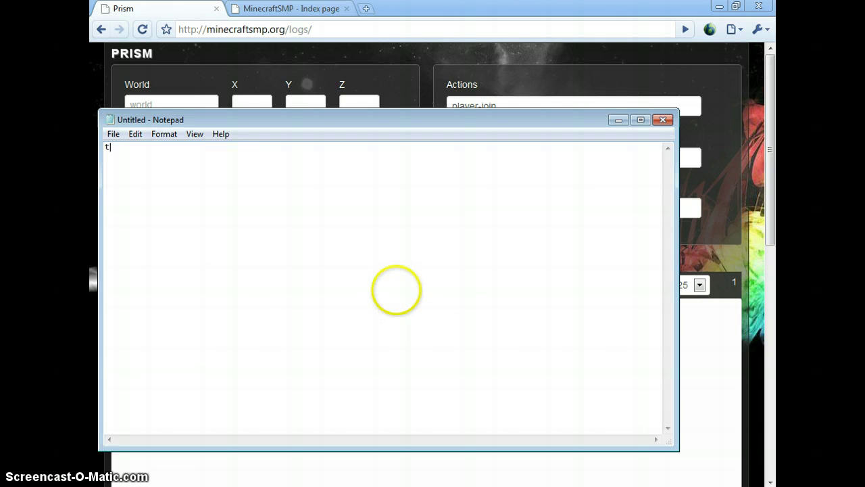
pyautogui.write('hen search')
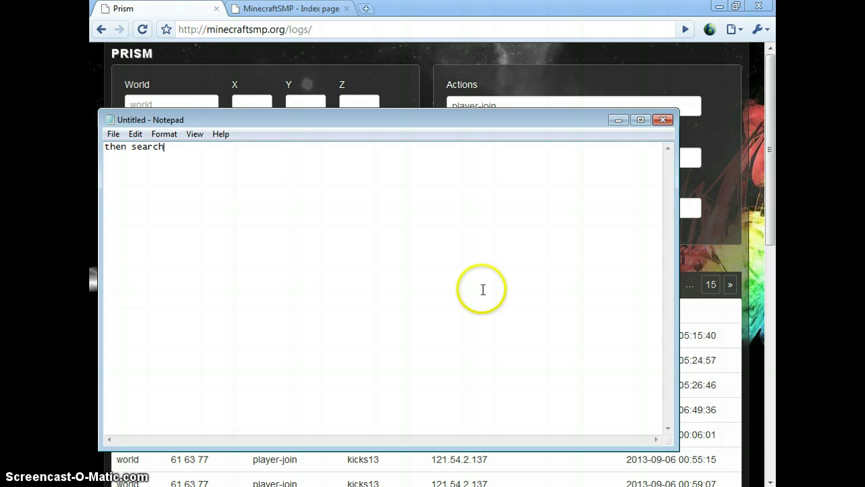
# - Replace the note with "then if you wanna find X-rayers do this"
pyautogui.moveTo(163, 147); pyautogui.dragTo(90, 158)
pyautogui.write('then ')
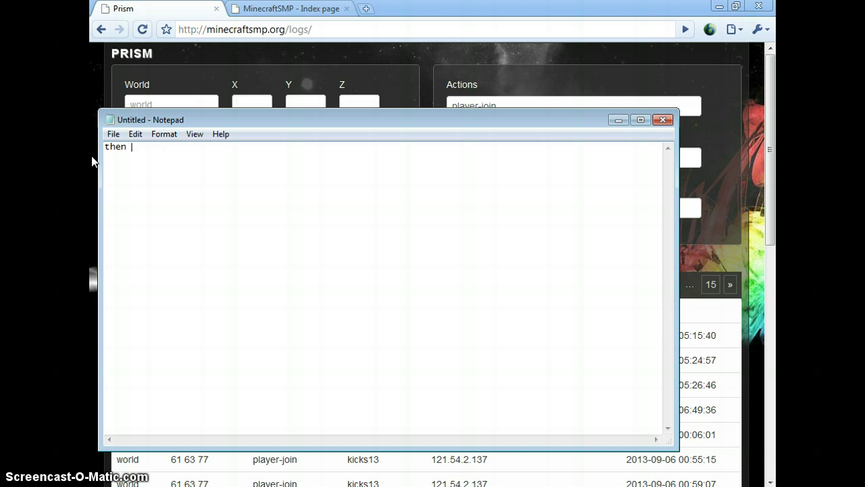
pyautogui.write('if you wanna find X-rayers ')
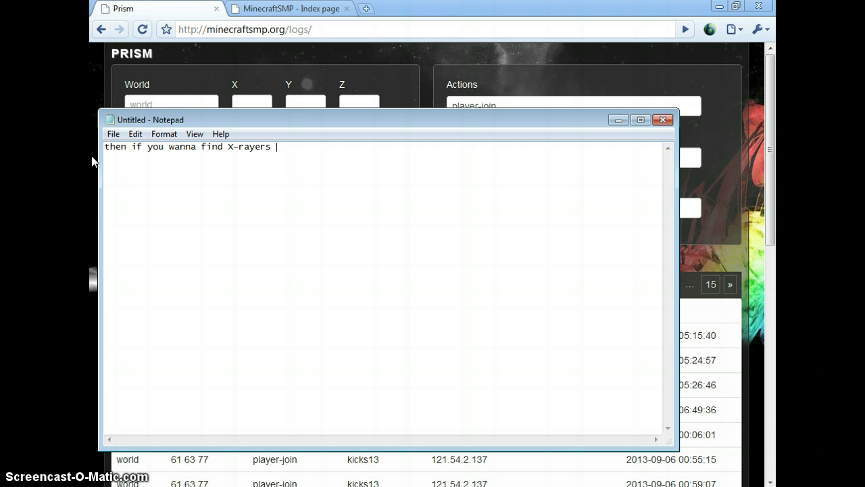
pyautogui.write('do this')
pyautogui.click(613, 121)
pyautogui.tripleClick(518, 104)
pyautogui.press('BackSpace')
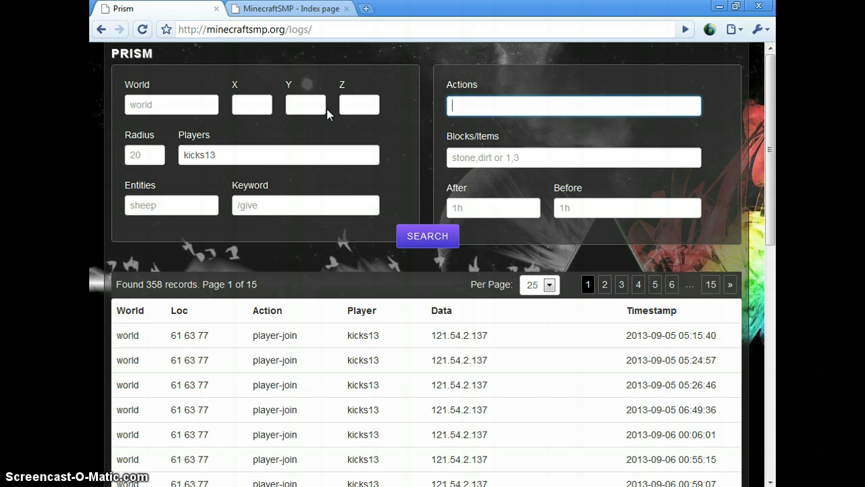
pyautogui.write('block')
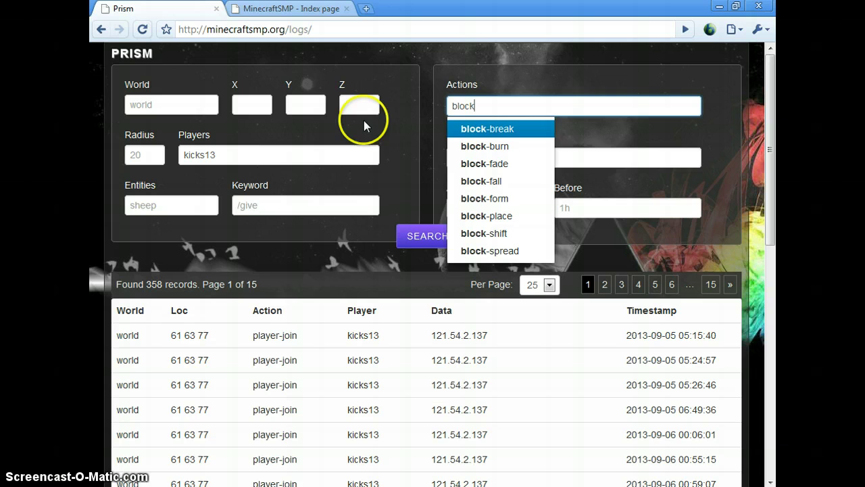
pyautogui.click(484, 127)
pyautogui.click(487, 149)
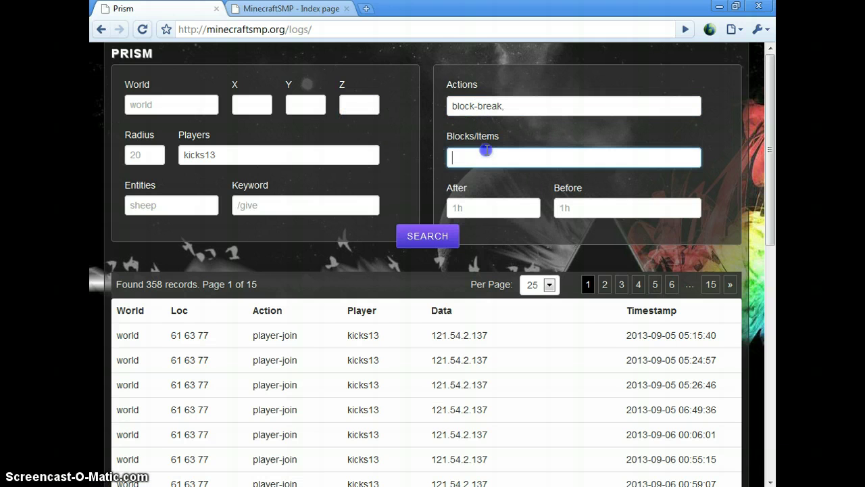
pyautogui.write('diamond')
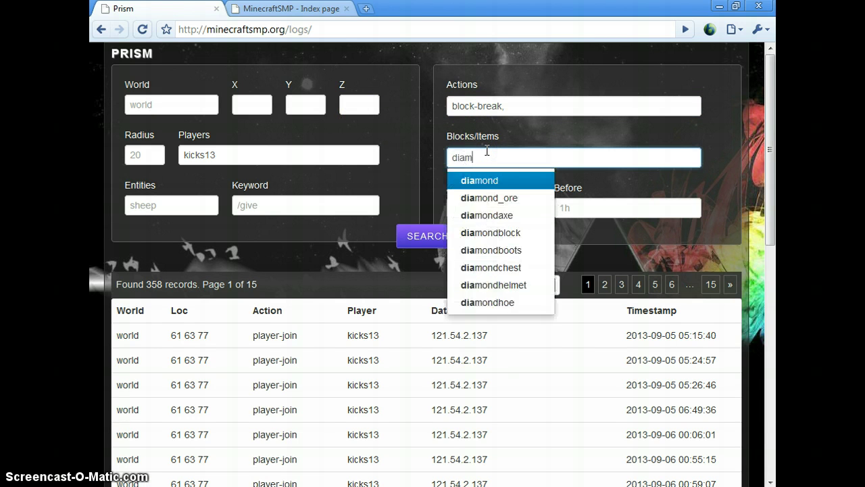
pyautogui.click(529, 199)
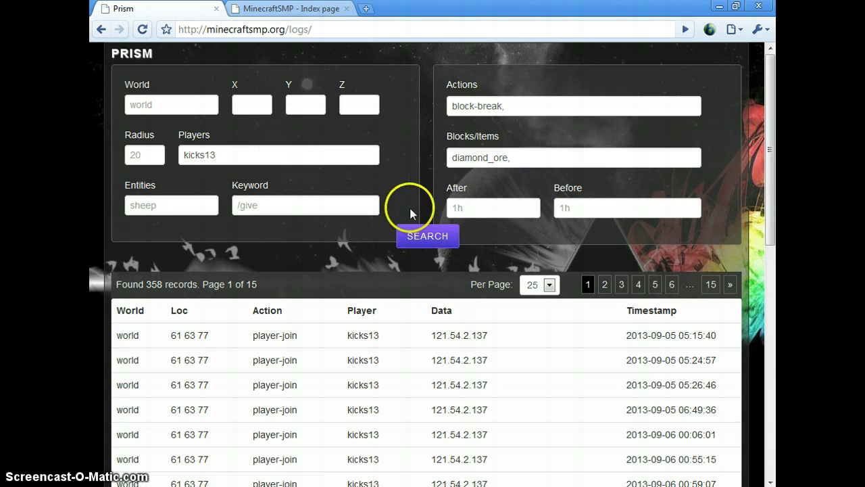
pyautogui.click(420, 236)
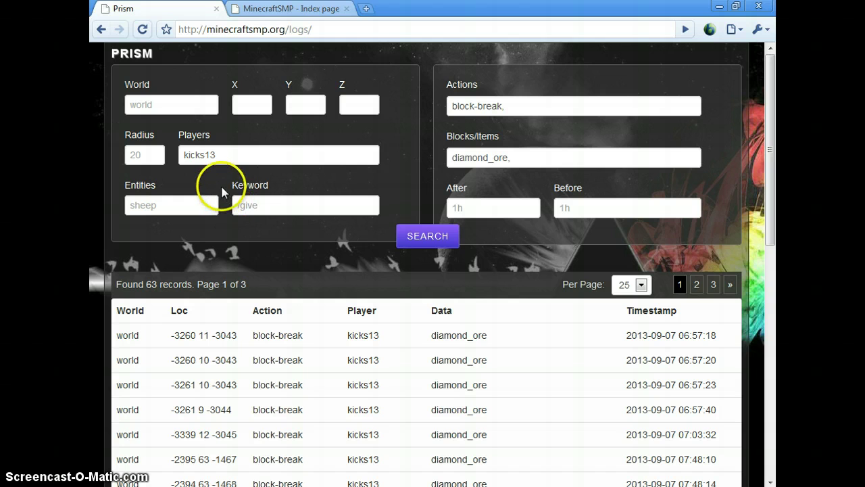
# - Clear the player filter in the log search, and replace the Notepad note with "lets see for TheGeekBoy"
pyautogui.doubleClick(247, 155)
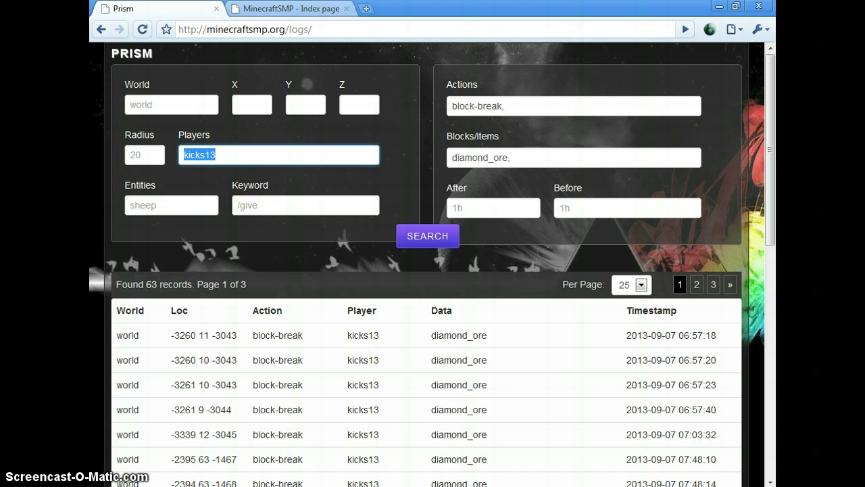
pyautogui.press('BackSpace')
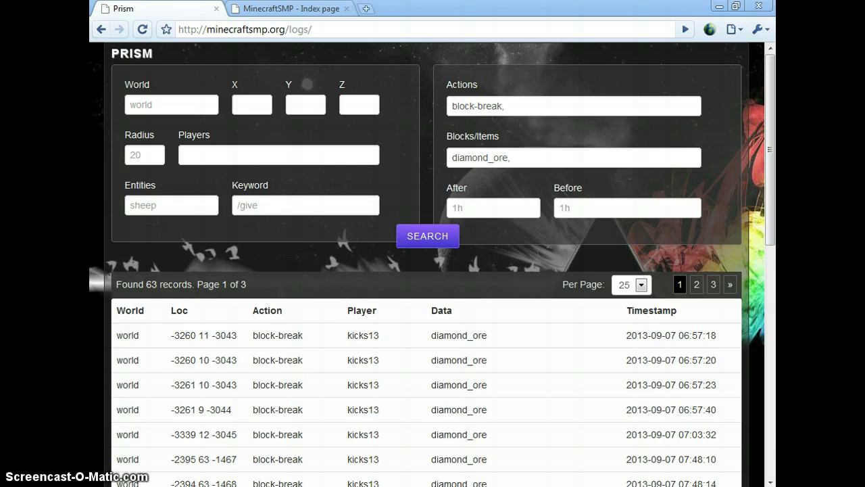
pyautogui.click(337, 347)
pyautogui.press('BackSpace')
pyautogui.press('BackSpace')
pyautogui.press('BackSpace')
pyautogui.press('BackSpace')
pyautogui.press('BackSpace')
pyautogui.press('BackSpace')
pyautogui.press('BackSpace')
pyautogui.press('BackSpace')
pyautogui.press('BackSpace')
pyautogui.press('BackSpace')
pyautogui.press('BackSpace')
pyautogui.press('BackSpace')
pyautogui.press('BackSpace')
pyautogui.press('BackSpace')
pyautogui.press('BackSpace')
pyautogui.press('BackSpace')
pyautogui.press('BackSpace')
pyautogui.press('BackSpace')
pyautogui.press('BackSpace')
pyautogui.press('BackSpace')
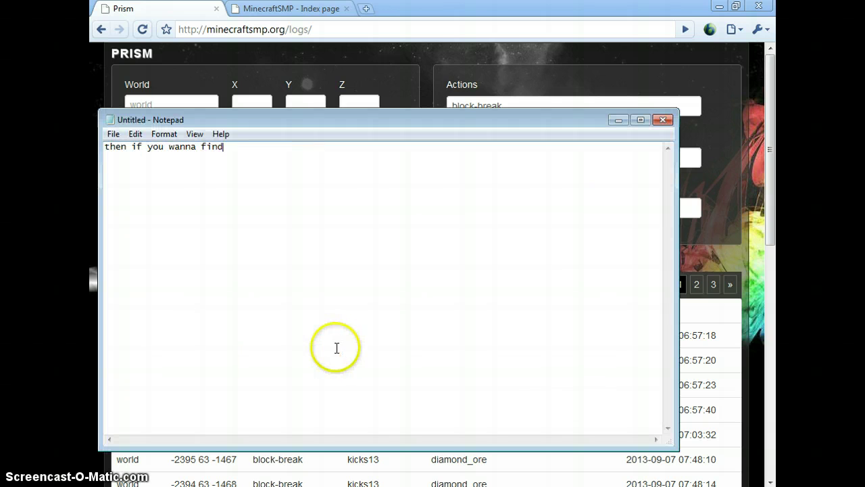
pyautogui.write('le')
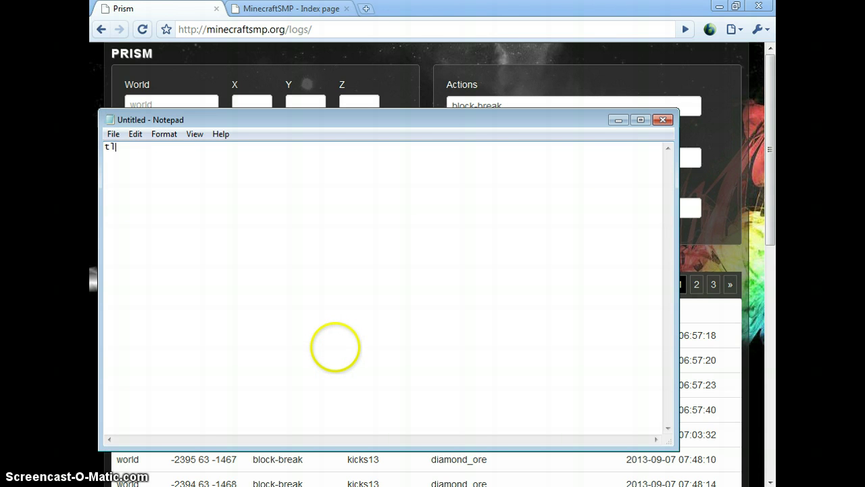
pyautogui.write('lets see for TheGeekBoy')
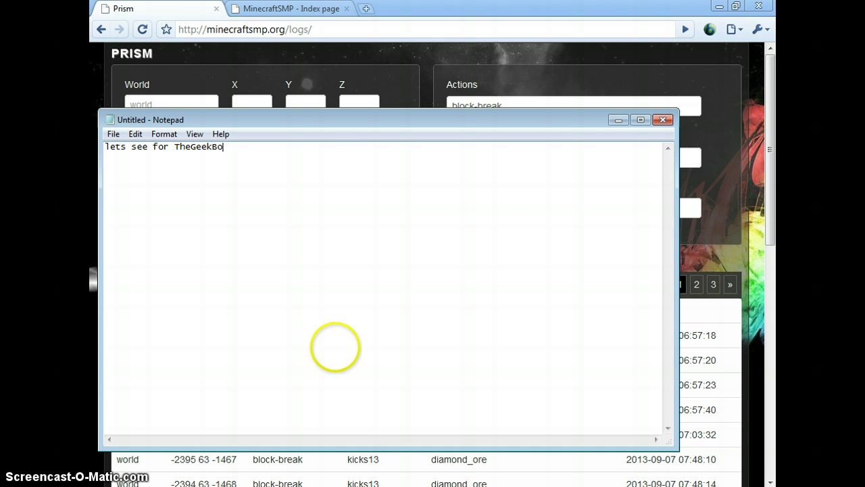
pyautogui.click(615, 121)
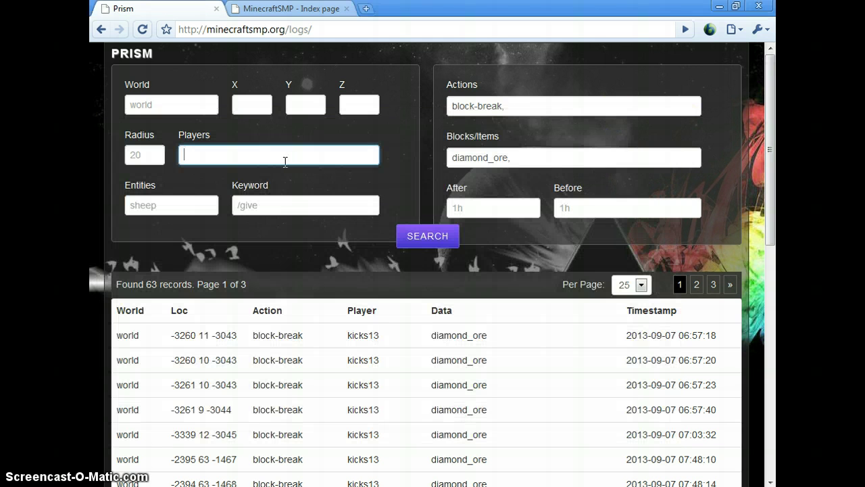
pyautogui.click(281, 157)
pyautogui.write('TheGee')
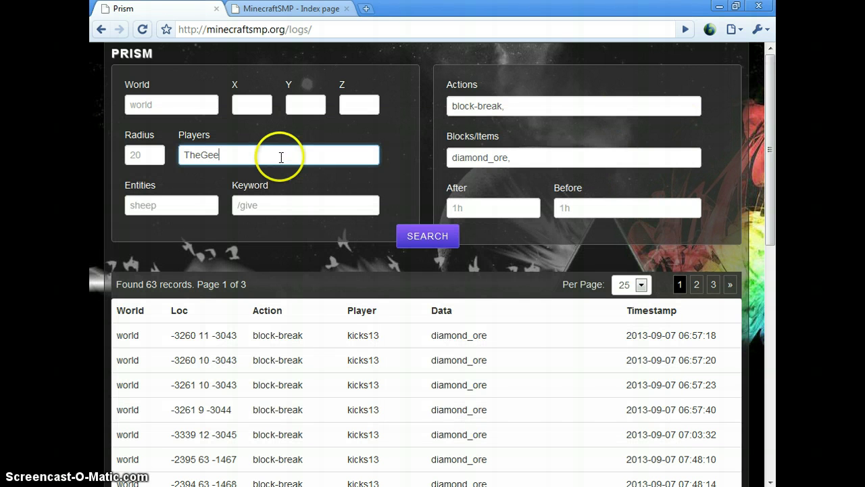
pyautogui.write('kBoy')
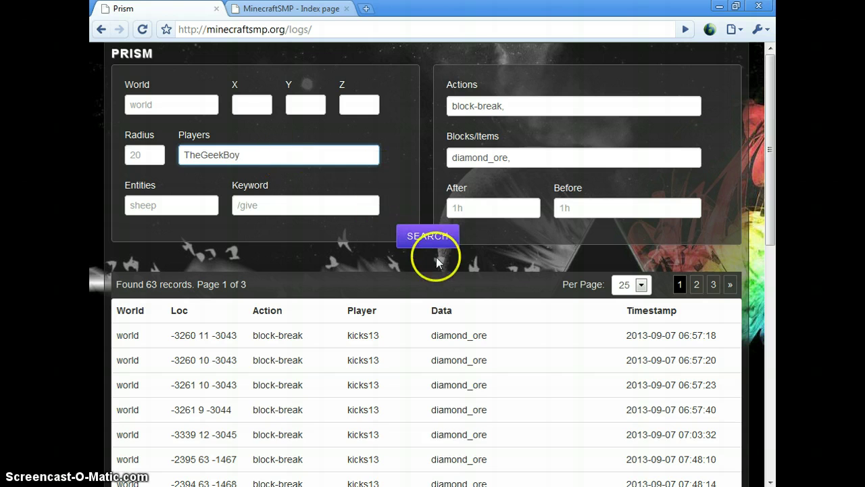
pyautogui.click(437, 237)
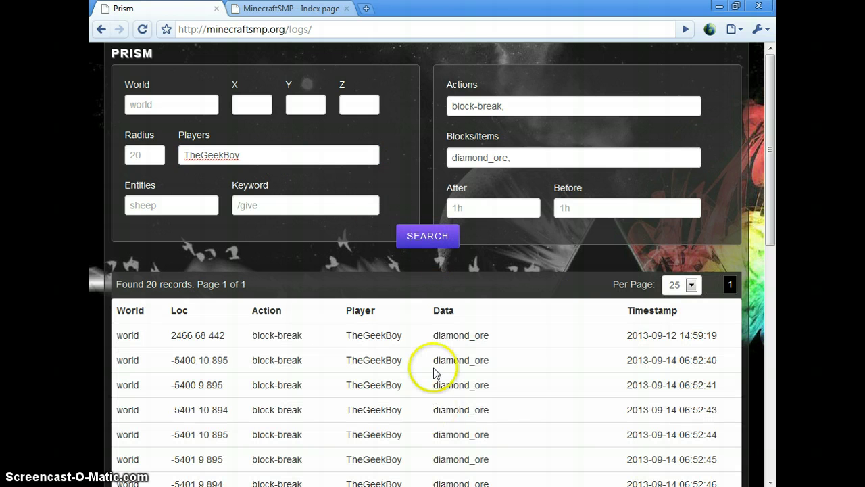
# - Switch to Notepad and replace the note with "so i think i found someone xraying now"
pyautogui.scroll(-1, 599, 408)
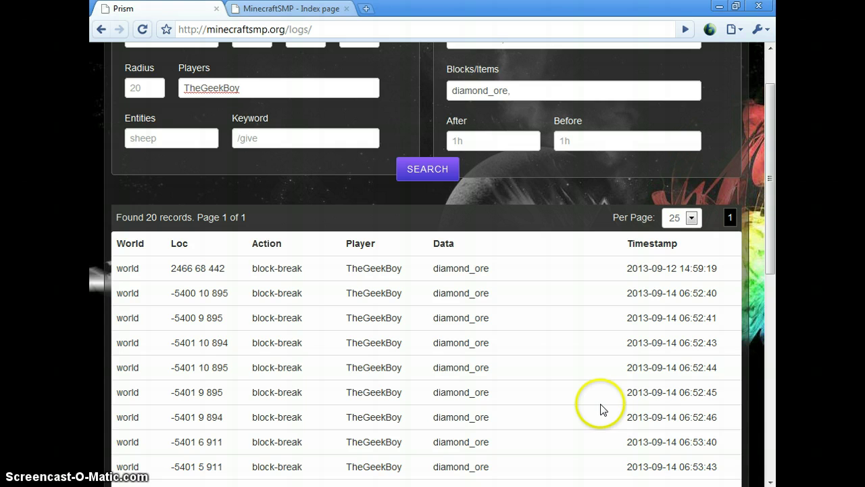
pyautogui.scroll(-1, 637, 431)
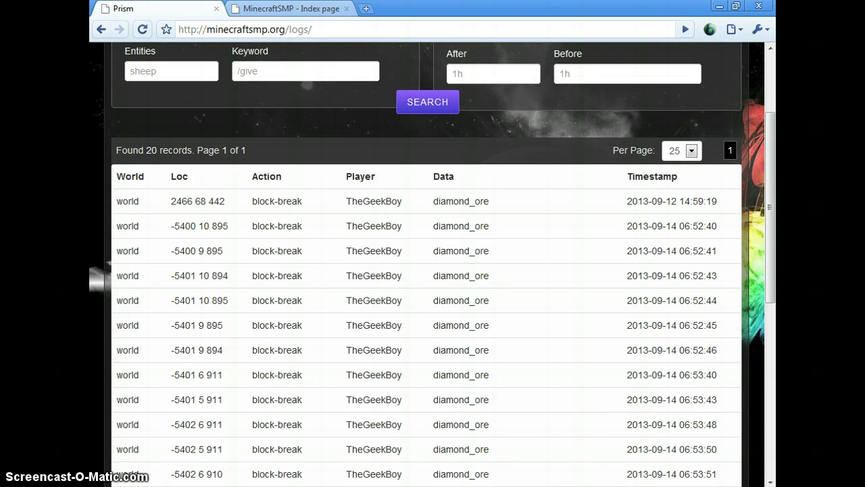
pyautogui.click(428, 484)
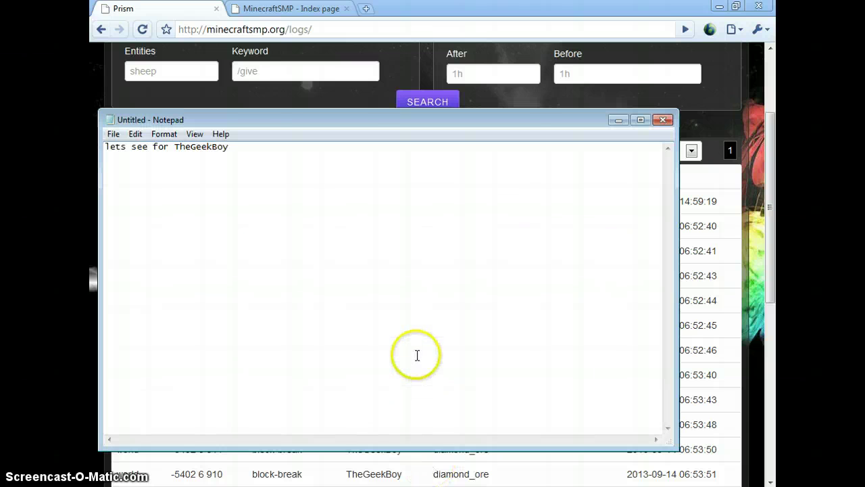
pyautogui.press('BackSpace')
pyautogui.press('BackSpace')
pyautogui.press('BackSpace')
pyautogui.press('BackSpace')
pyautogui.press('BackSpace')
pyautogui.press('BackSpace')
pyautogui.press('BackSpace')
pyautogui.press('BackSpace')
pyautogui.press('BackSpace')
pyautogui.press('BackSpace')
pyautogui.press('BackSpace')
pyautogui.press('BackSpace')
pyautogui.press('BackSpace')
pyautogui.press('BackSpace')
pyautogui.press('BackSpace')
pyautogui.press('BackSpace')
pyautogui.press('BackSpace')
pyautogui.press('BackSpace')
pyautogui.press('BackSpace')
pyautogui.press('BackSpace')
pyautogui.write('s')
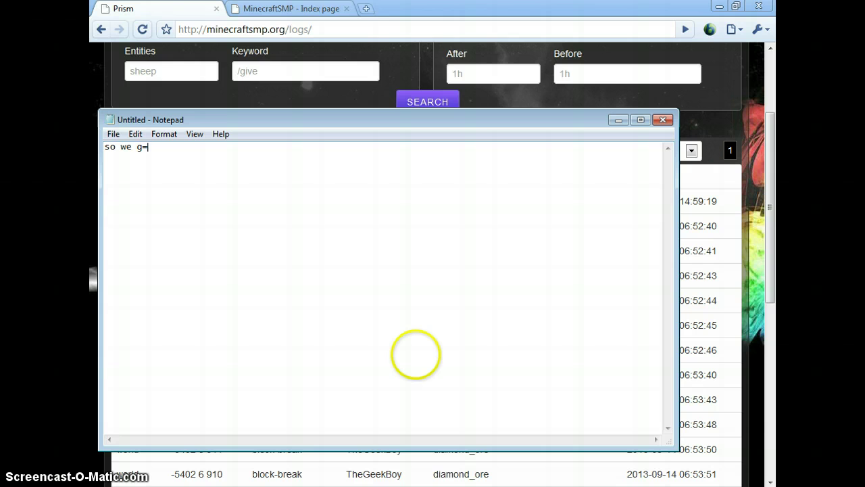
pyautogui.write('o i think i found someone xr')
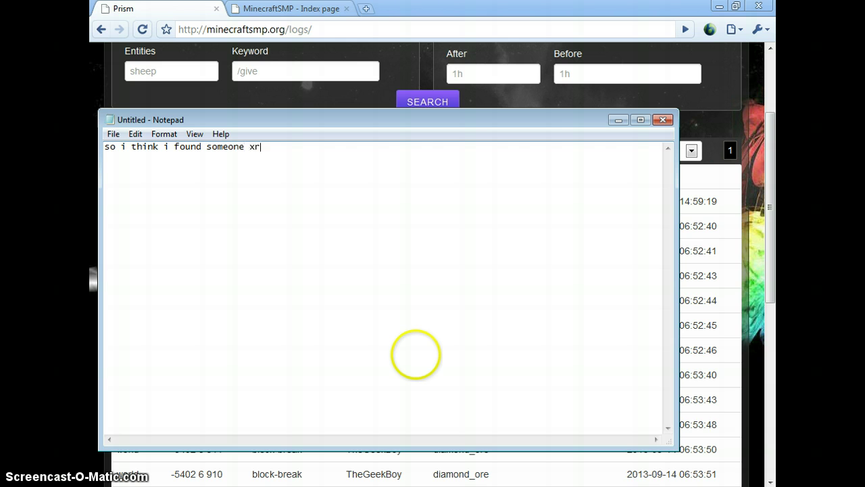
pyautogui.write('aying now')
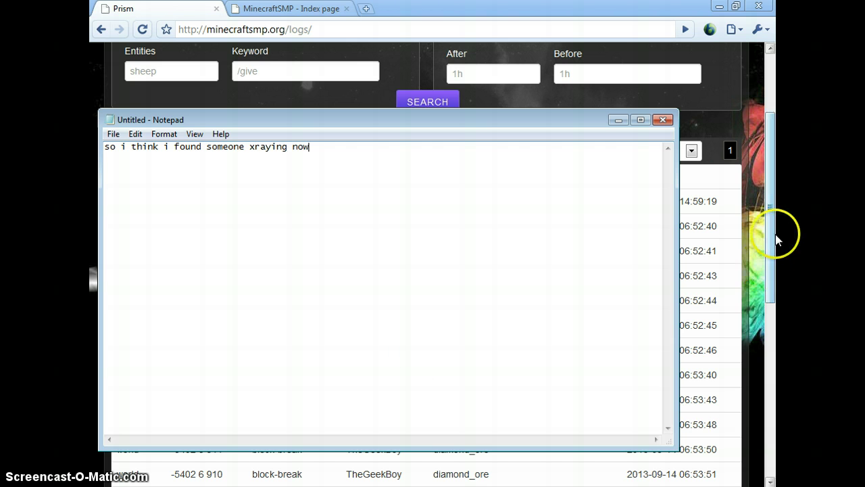
# - Return to the browser and examine the locations and timestamps of TheGeekBoy's diamond_ore block-break records
pyautogui.click(618, 119)
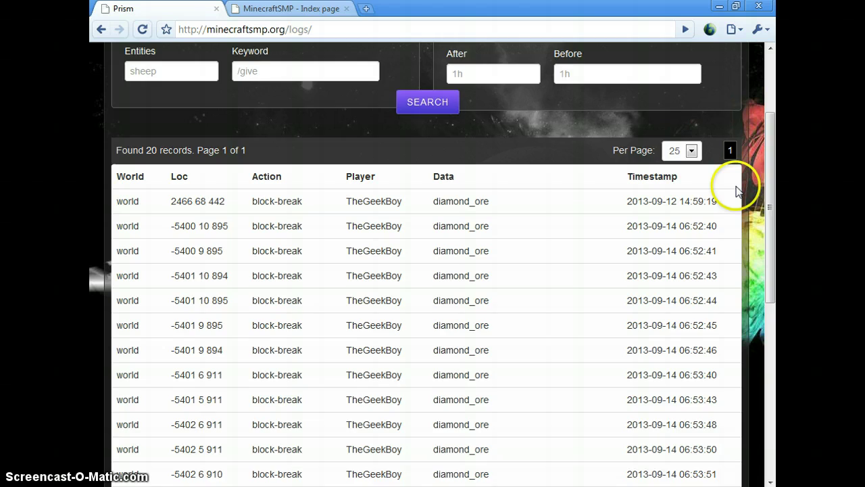
pyautogui.scroll(-5, 735, 203)
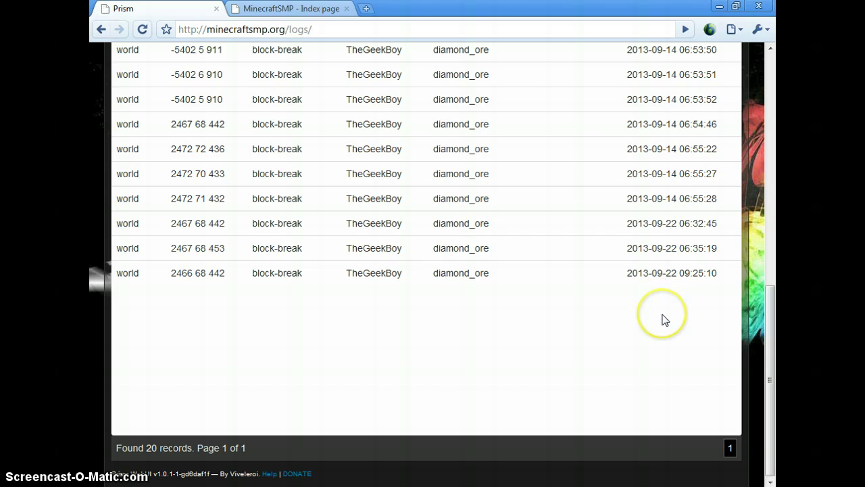
pyautogui.scroll(1, 665, 320)
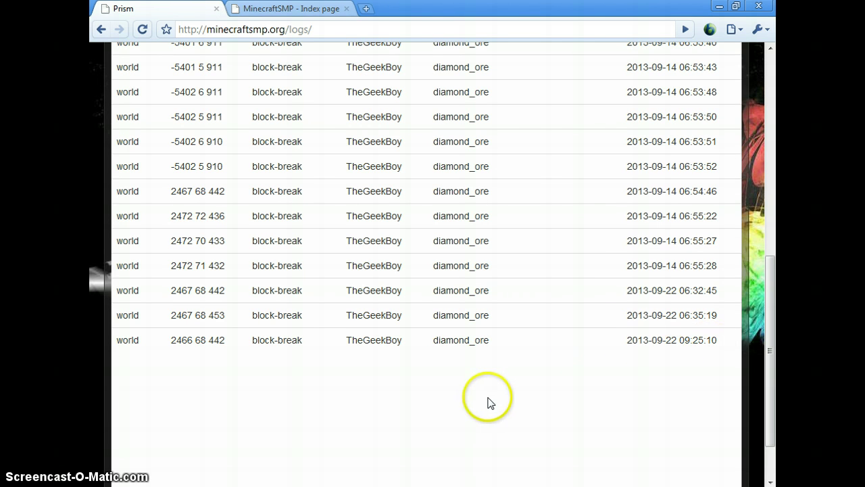
pyautogui.scroll(4, 482, 386)
pyautogui.scroll(-2, 419, 465)
pyautogui.scroll(3, 446, 419)
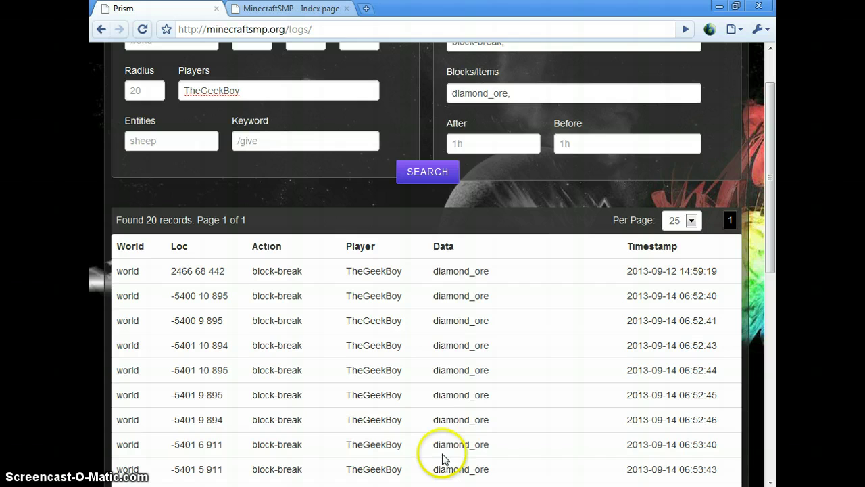
pyautogui.scroll(-1, 450, 431)
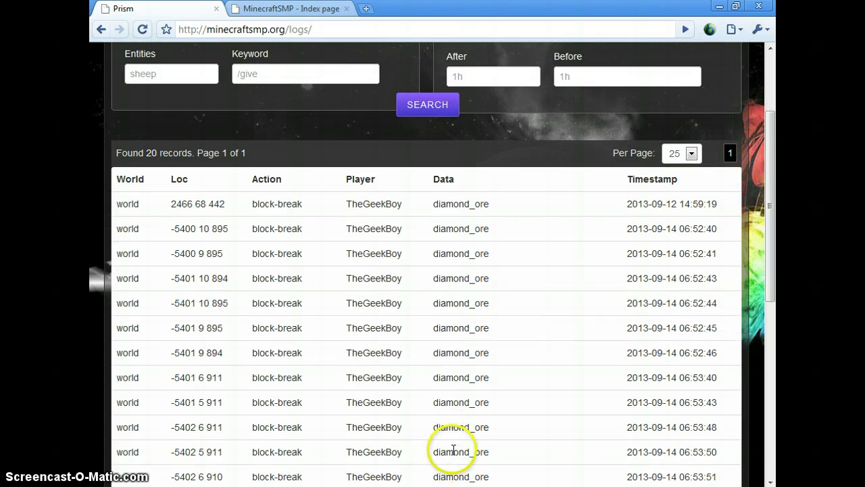
pyautogui.scroll(-4, 450, 436)
pyautogui.scroll(-3, 472, 443)
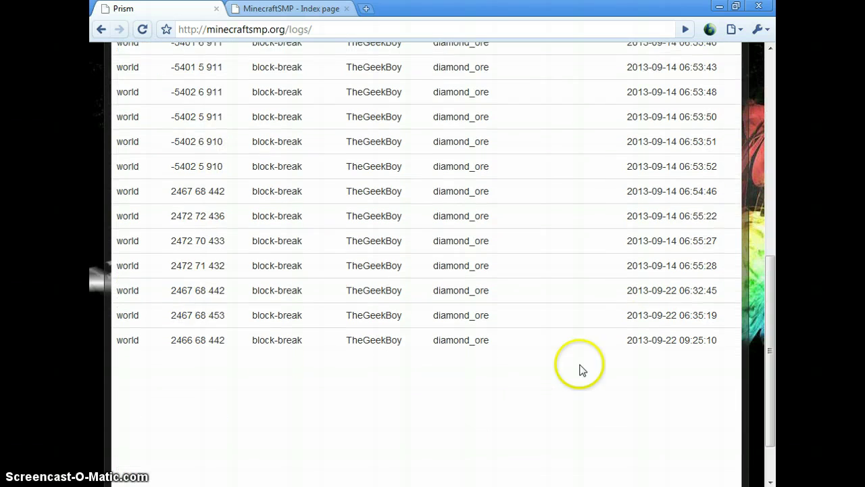
pyautogui.scroll(1, 680, 364)
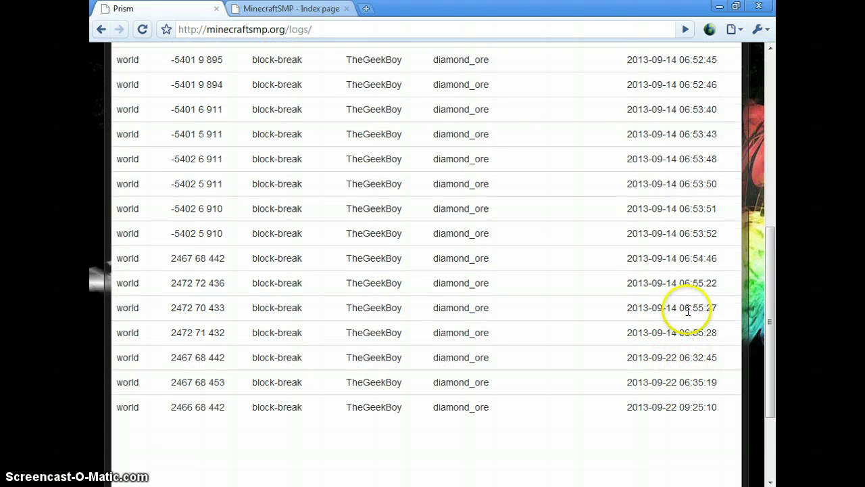
pyautogui.scroll(2, 708, 304)
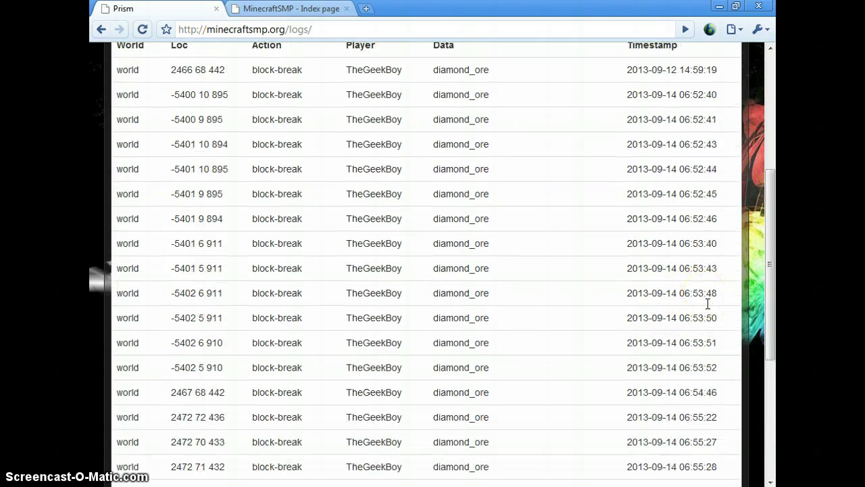
# - Switch to Notepad and replace the note with "so yea we found 1 lots of dimes last september 14"
pyautogui.click(419, 486)
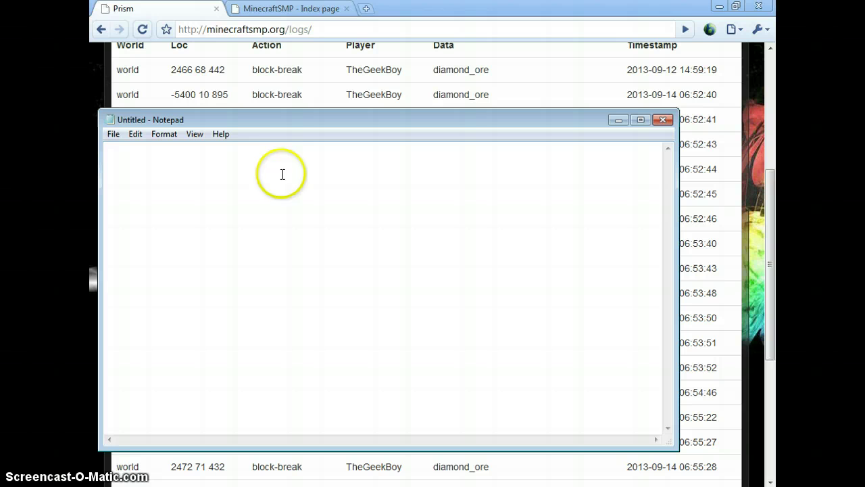
pyautogui.write('so i think i found someone xraying now')
pyautogui.moveTo(384, 155); pyautogui.dragTo(92, 155)
pyautogui.press('BackSpace')
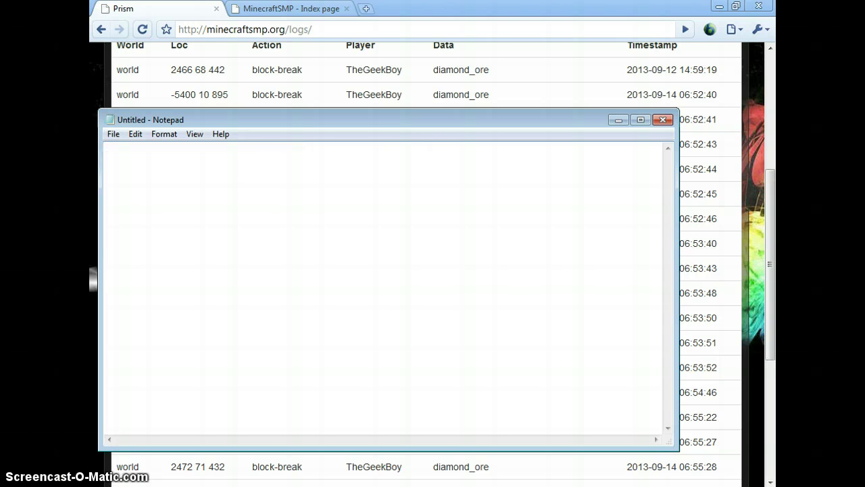
pyautogui.write('so yea we found 1 lots of di')
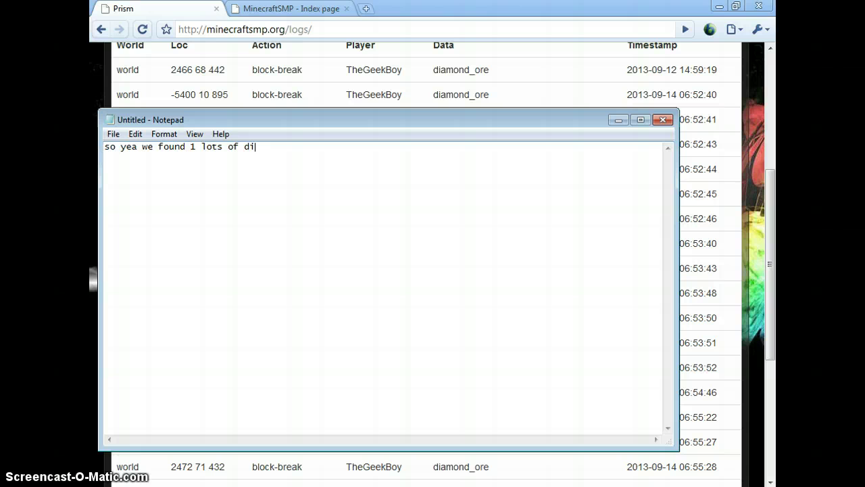
pyautogui.write('mes')
pyautogui.write('last september 14')
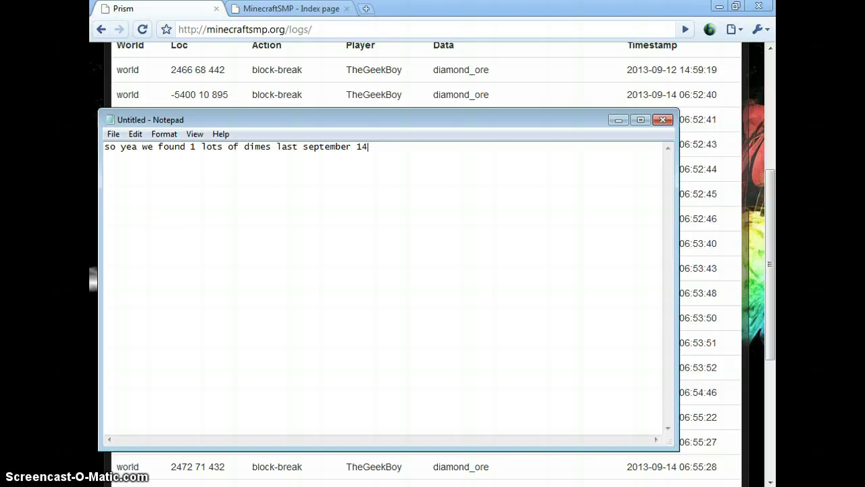
# - Replace the note with "so ok we are done for now oh wait here"
pyautogui.moveTo(367, 147); pyautogui.dragTo(105, 146)
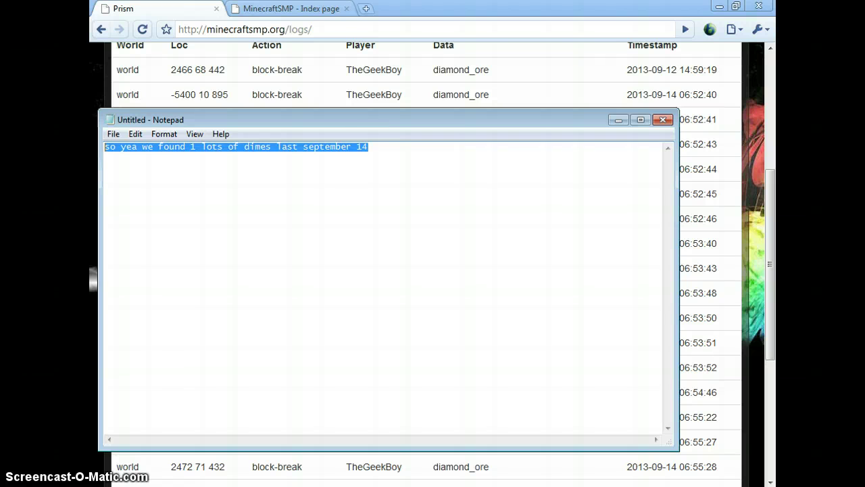
pyautogui.press('BackSpace')
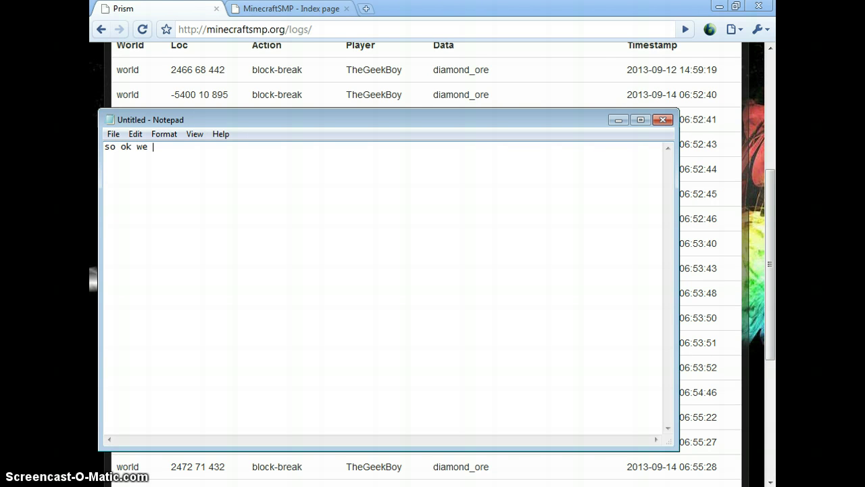
pyautogui.write('so ok we are down')
pyautogui.press('BackSpace')
pyautogui.press('BackSpace')
pyautogui.write('ne for now oh wait')
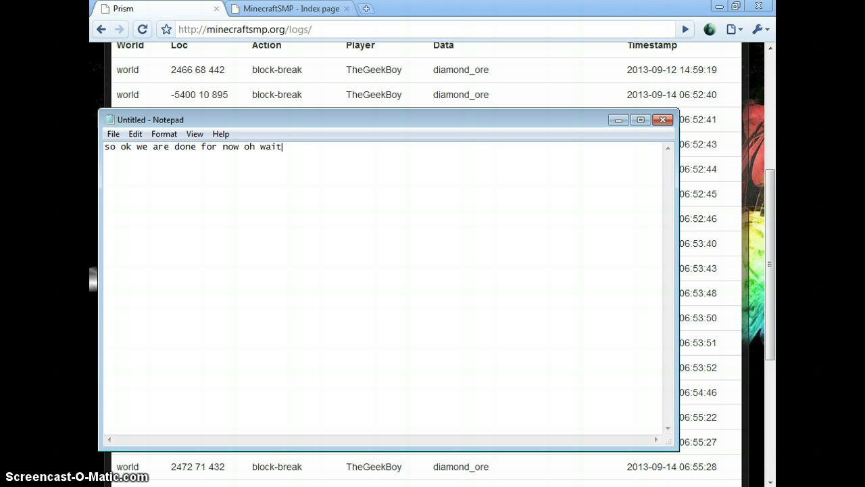
pyautogui.write(' here')
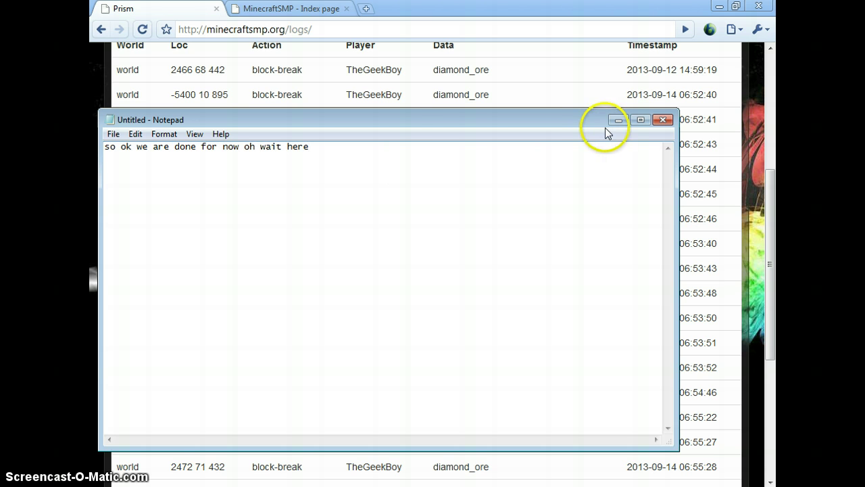
# - Switch to the browser and change the log search's action filter from block-break to player-command
pyautogui.click(610, 121)
pyautogui.scroll(4, 537, 304)
pyautogui.moveTo(561, 106); pyautogui.dragTo(392, 106)
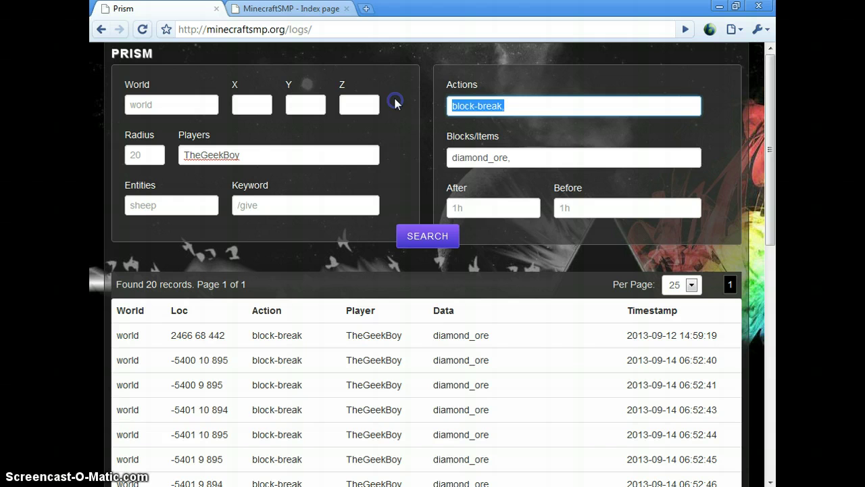
pyautogui.press('BackSpace')
pyautogui.write('pla')
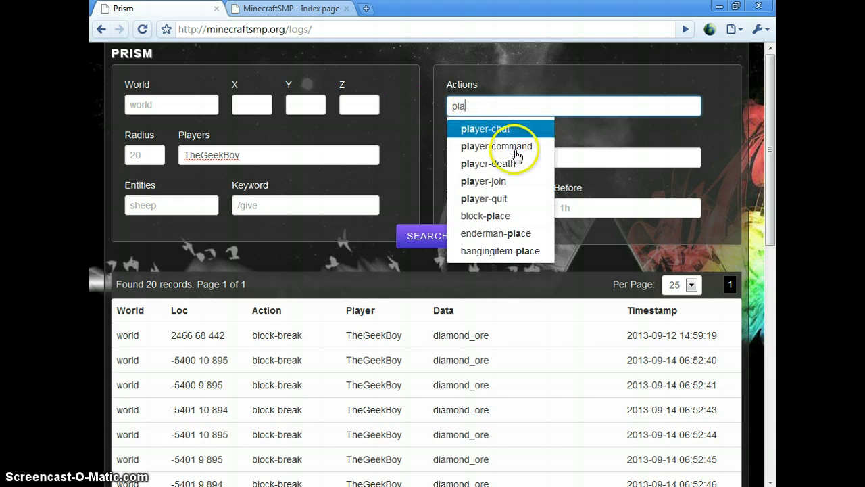
pyautogui.click(515, 144)
# - Search the logs for player kicks13 instead of TheGeekBoy, with the diamond_ore block filter removed
pyautogui.moveTo(284, 155); pyautogui.dragTo(172, 155)
pyautogui.press('BackSpace')
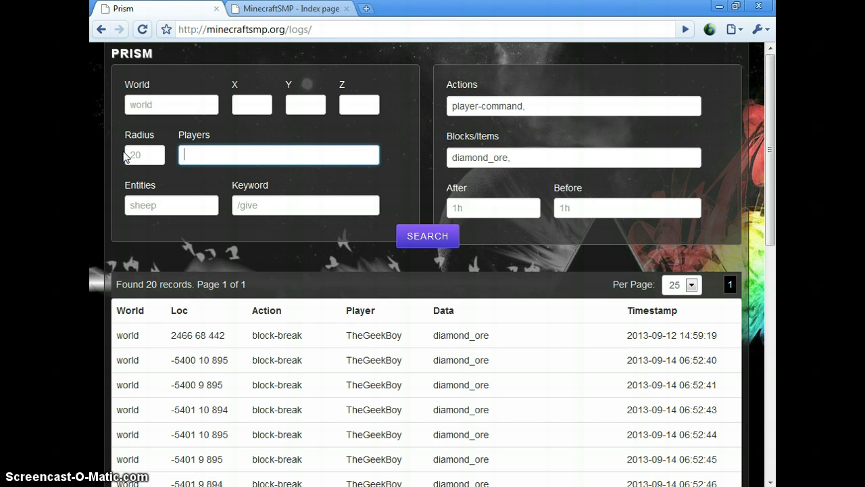
pyautogui.write('kicks13')
pyautogui.moveTo(537, 157); pyautogui.dragTo(332, 155)
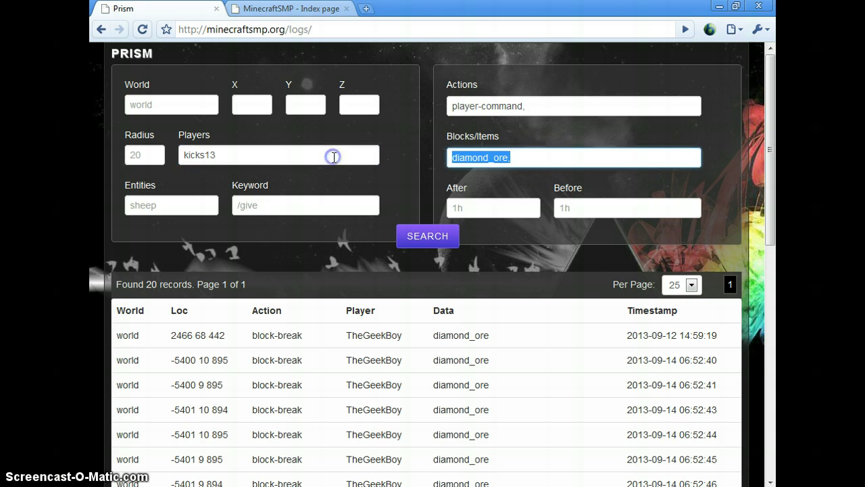
pyautogui.press('BackSpace')
pyautogui.click(428, 236)
# - Switch to Notepad, replace the note with "for commands they used here", and return to the browser
pyautogui.hotkey('alt', 'Tab')
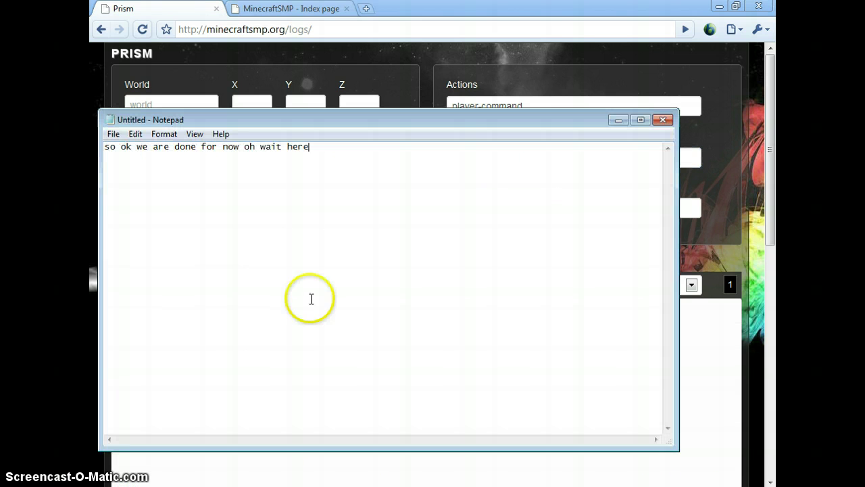
pyautogui.moveTo(317, 147); pyautogui.dragTo(91, 149)
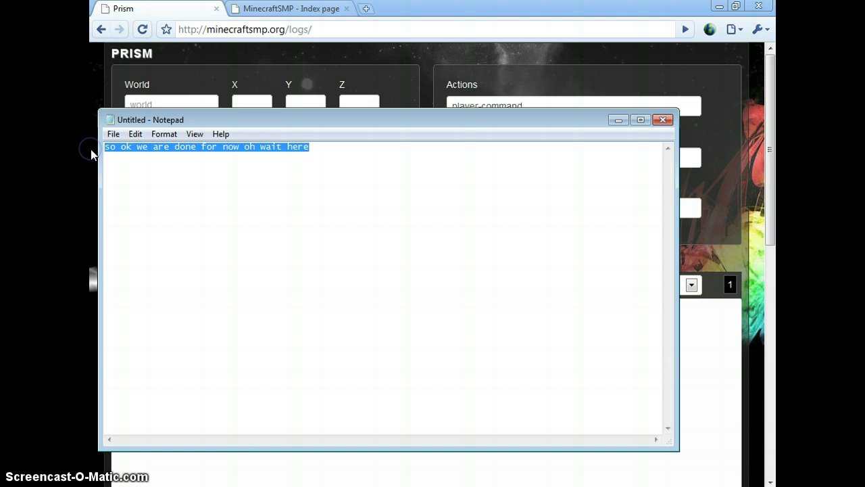
pyautogui.write('for comman')
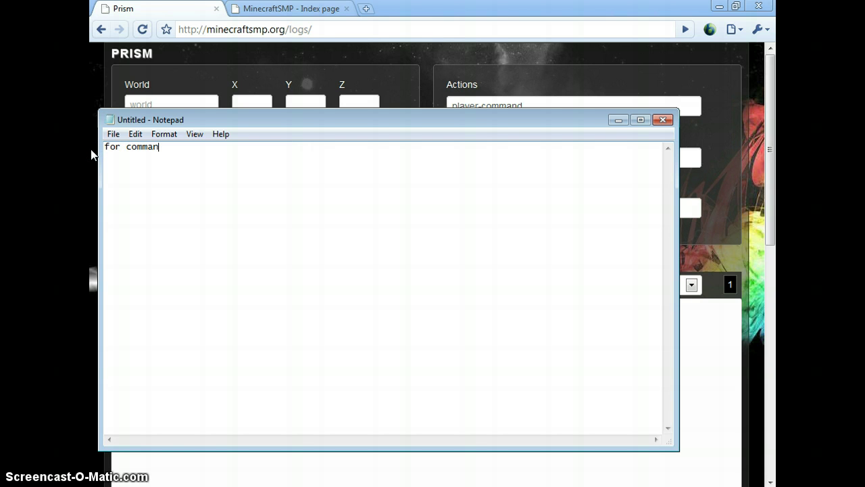
pyautogui.write('ds they used here')
pyautogui.click(618, 119)
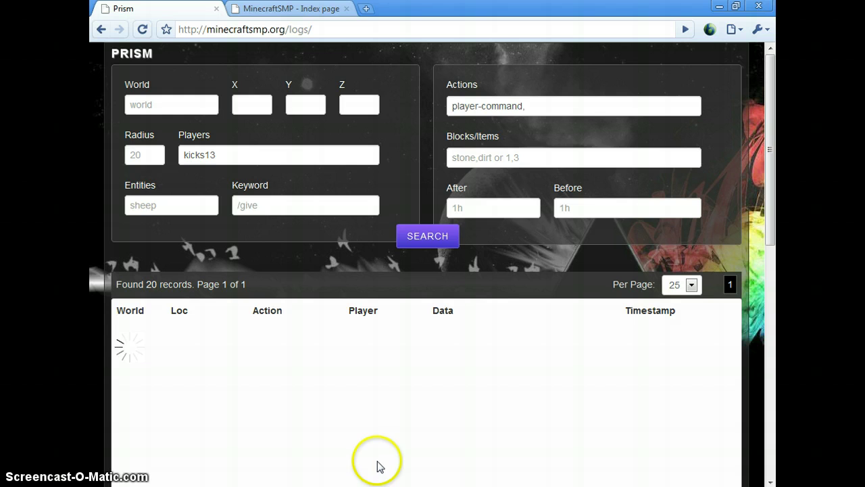
# - Switch to Notepad and replace the note with "just do that"
pyautogui.hotkey('alt', 'Tab')
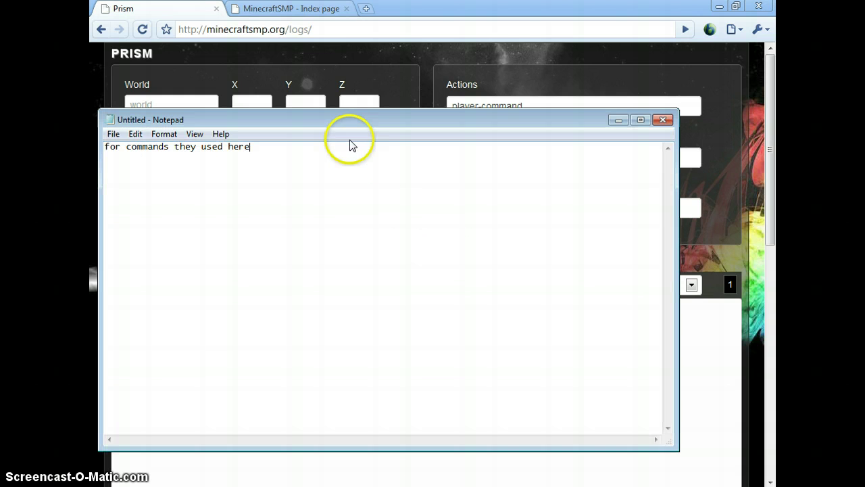
pyautogui.moveTo(264, 150); pyautogui.dragTo(105, 147)
pyautogui.press('BackSpace')
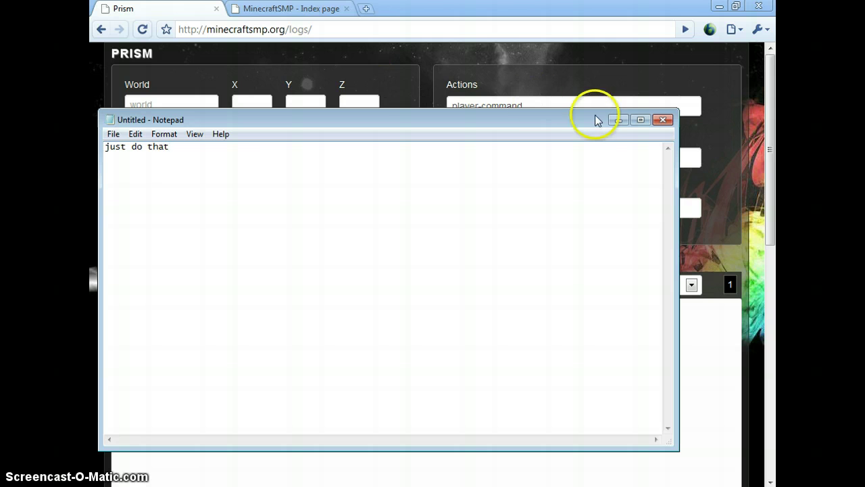
pyautogui.click(618, 120)
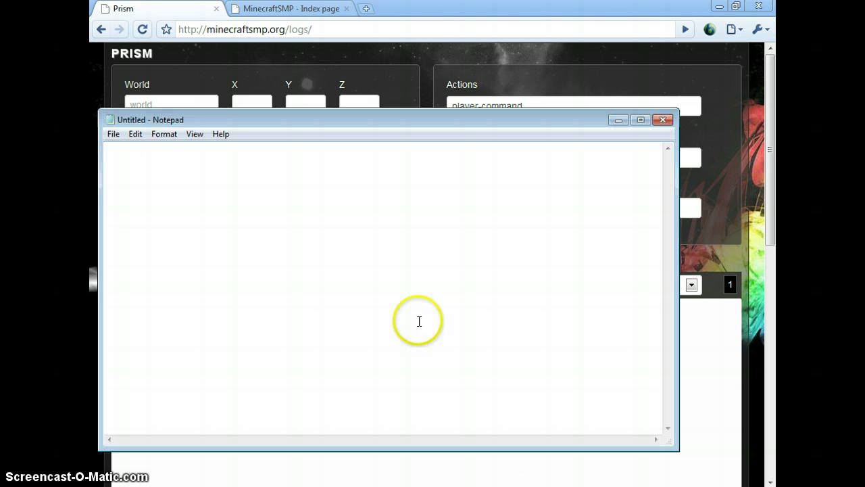
pyautogui.write('just do that')
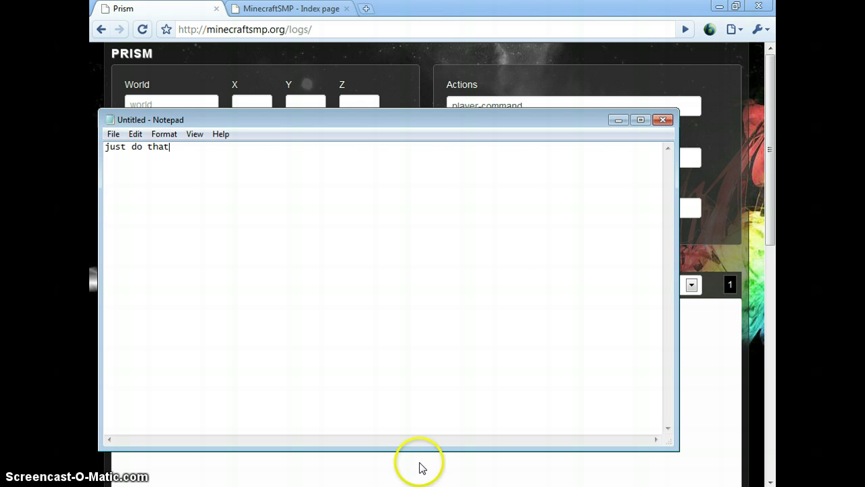
# - Replace the note with "just like that but so thx for watching SEE YA"
pyautogui.press('BackSpace')
pyautogui.press('BackSpace')
pyautogui.press('BackSpace')
pyautogui.press('BackSpace')
pyautogui.press('BackSpace')
pyautogui.press('BackSpace')
pyautogui.press('BackSpace')
pyautogui.press('BackSpace')
pyautogui.press('BackSpace')
pyautogui.press('BackSpace')
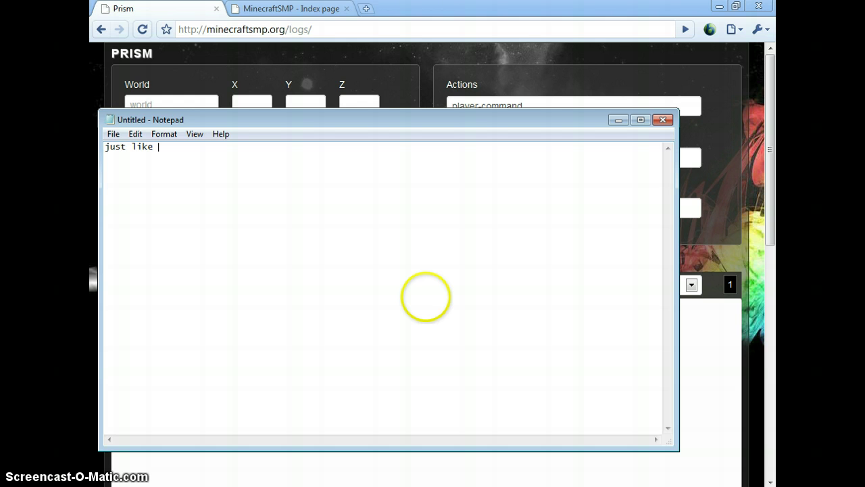
pyautogui.write('ust like that but so thx for watching')
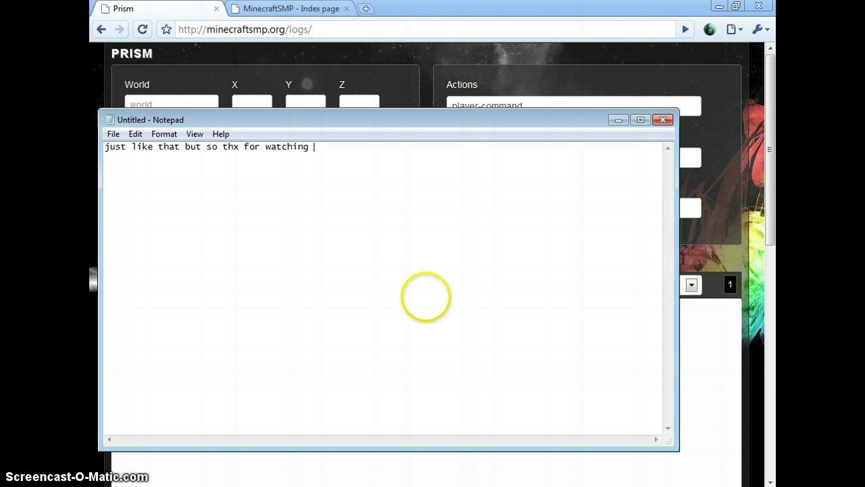
pyautogui.write(' SEE YA')
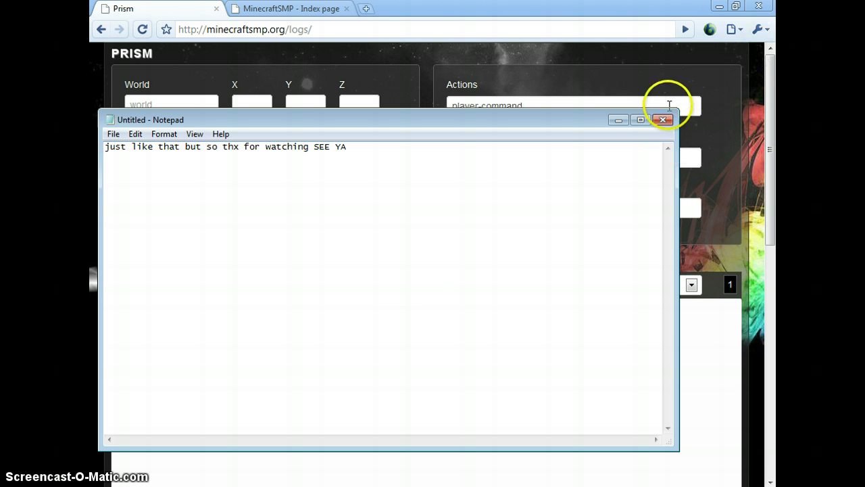
# - Close the Notepad note without saving it and clear any stray selection on the log search page
pyautogui.click(662, 120)
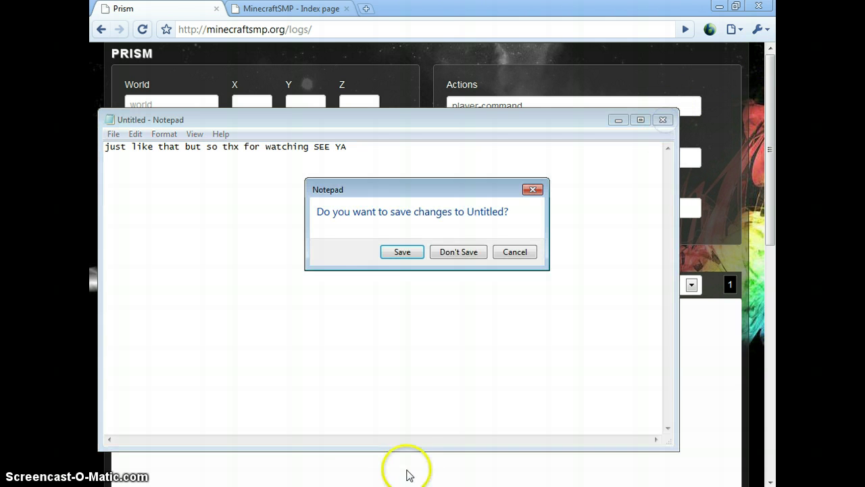
pyautogui.click(448, 255)
pyautogui.click(498, 433)
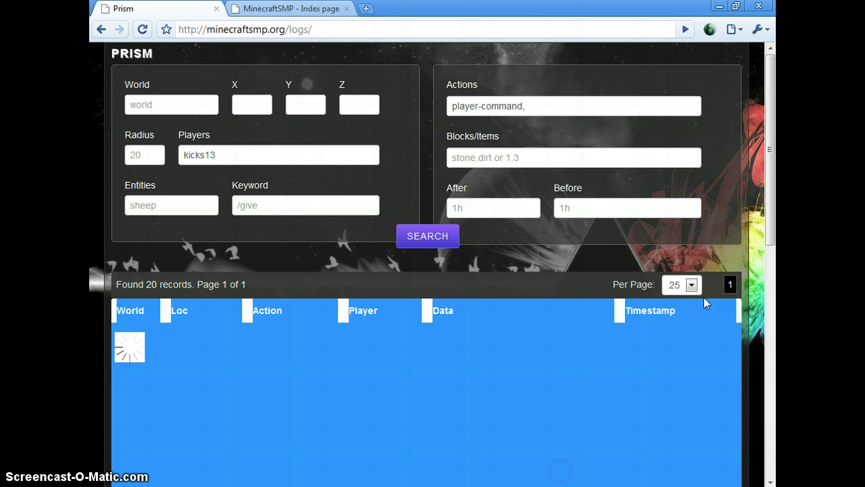
pyautogui.click(686, 471)
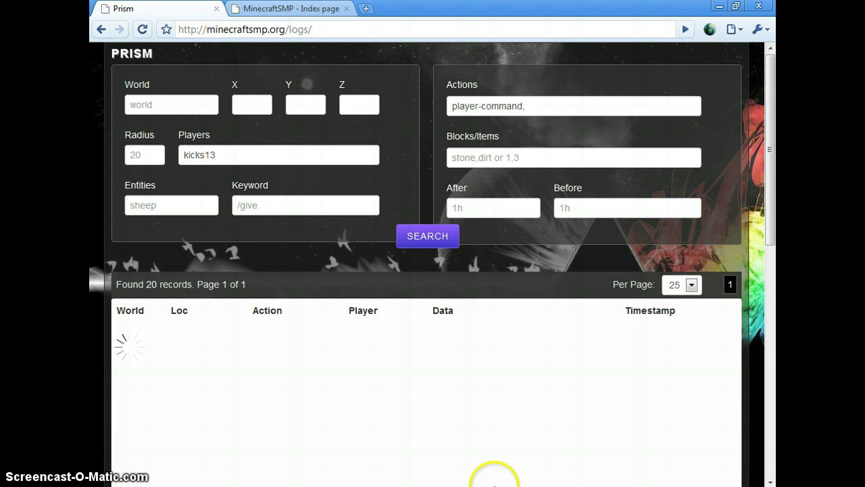
pyautogui.moveTo(356, 486)
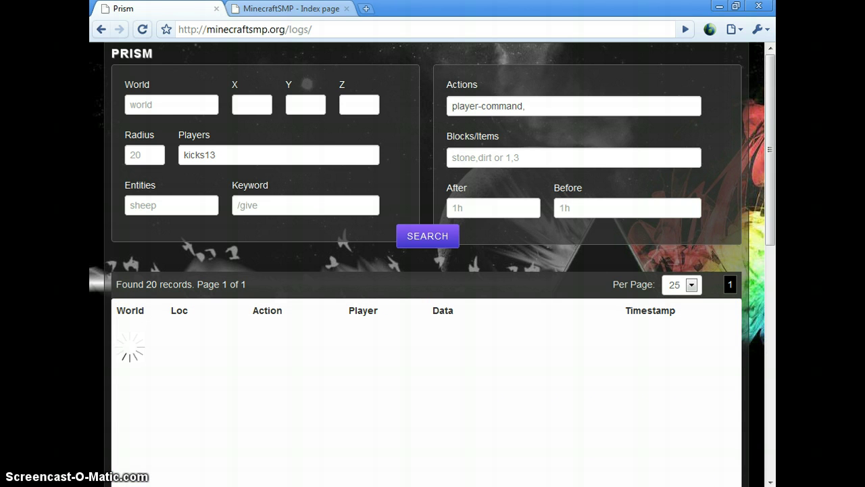